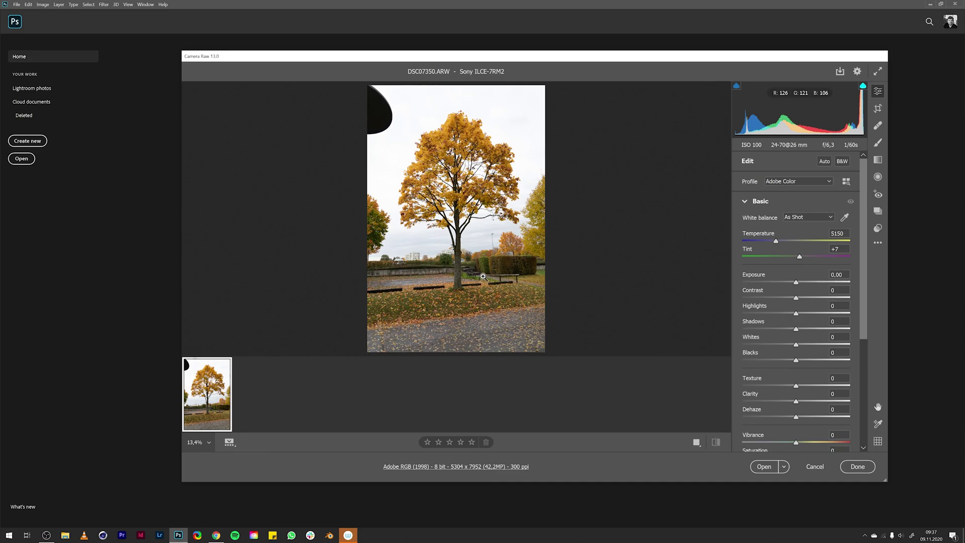
Check the tree crown at 100% in Camera Raw, zooming back to fit in between.
left_click(483, 129)
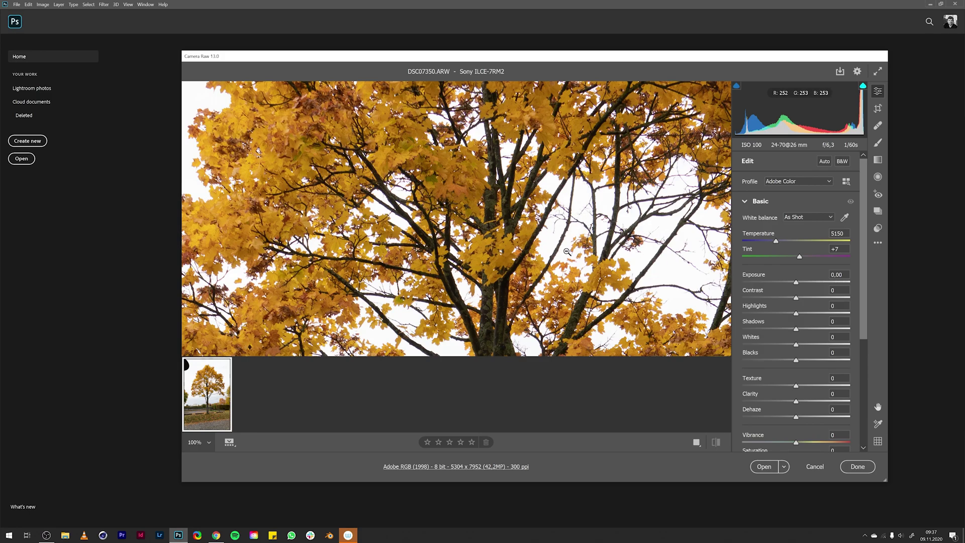
left_click(622, 278)
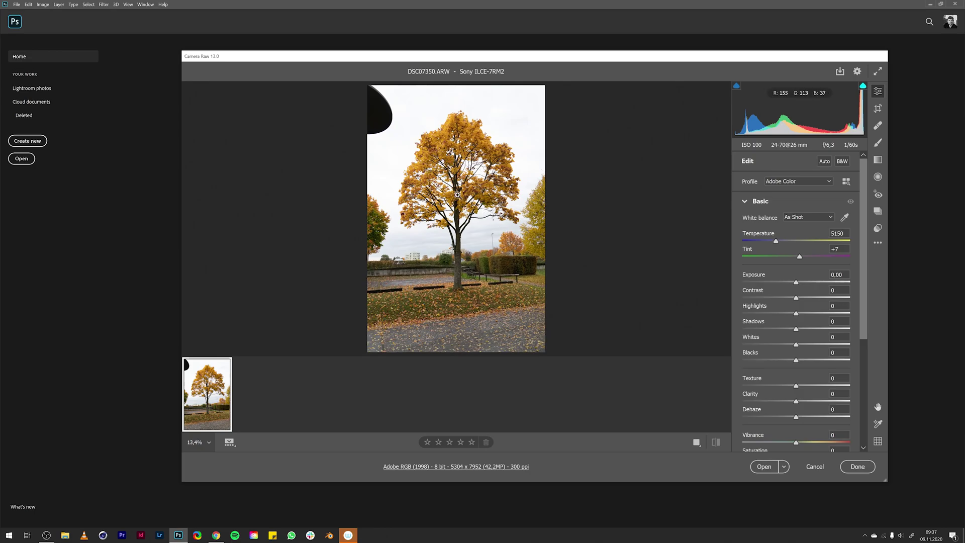
left_click(458, 195)
left_click(460, 224)
Load the photo into Photoshop and look over its Layers and Channels panels.
key("Return")
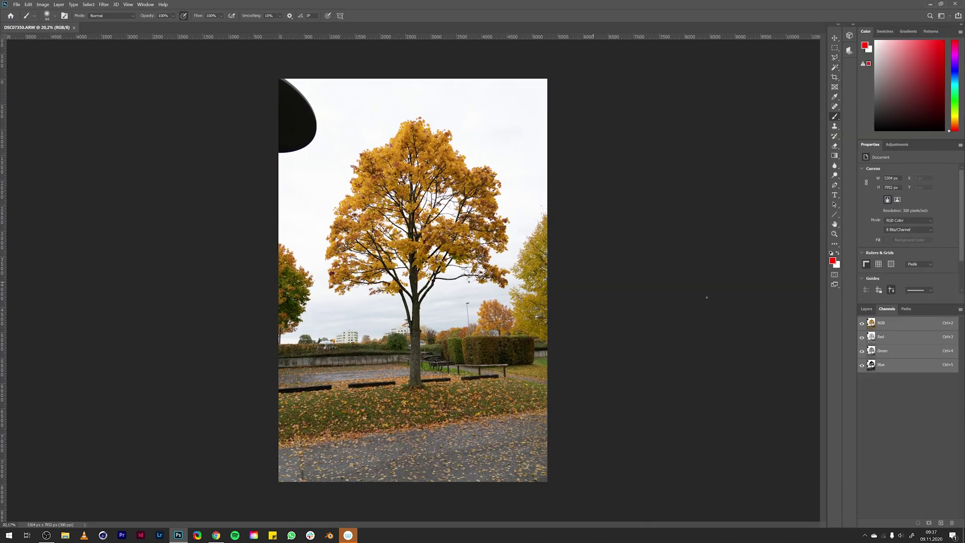
left_click(869, 310)
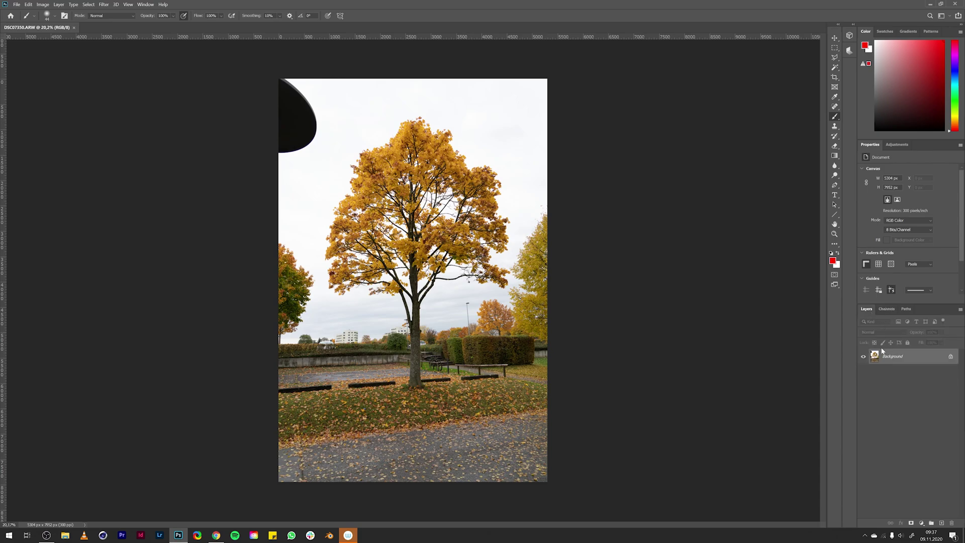
left_click(887, 309)
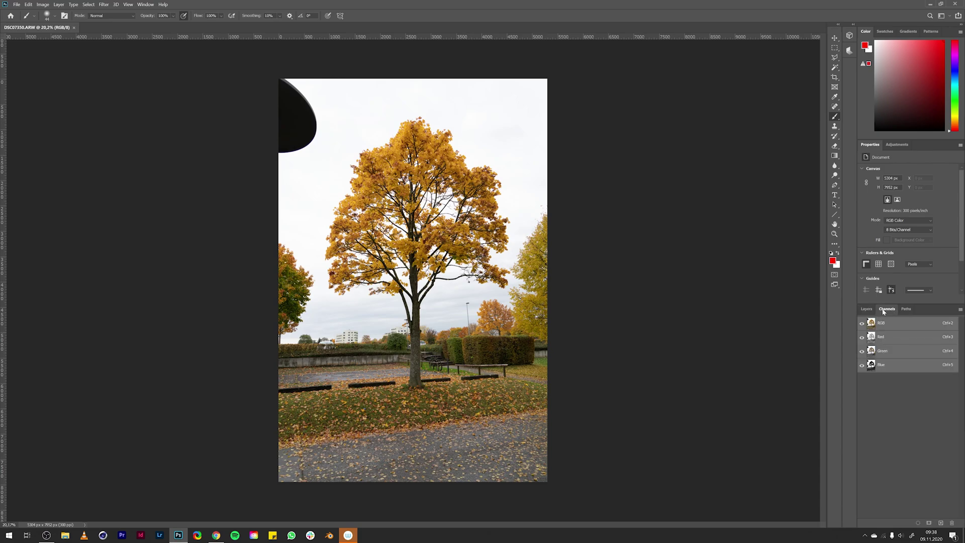
Duplicate the Blue channel as 'Blue copy' and display only that channel.
right_click(881, 367)
left_click(912, 368)
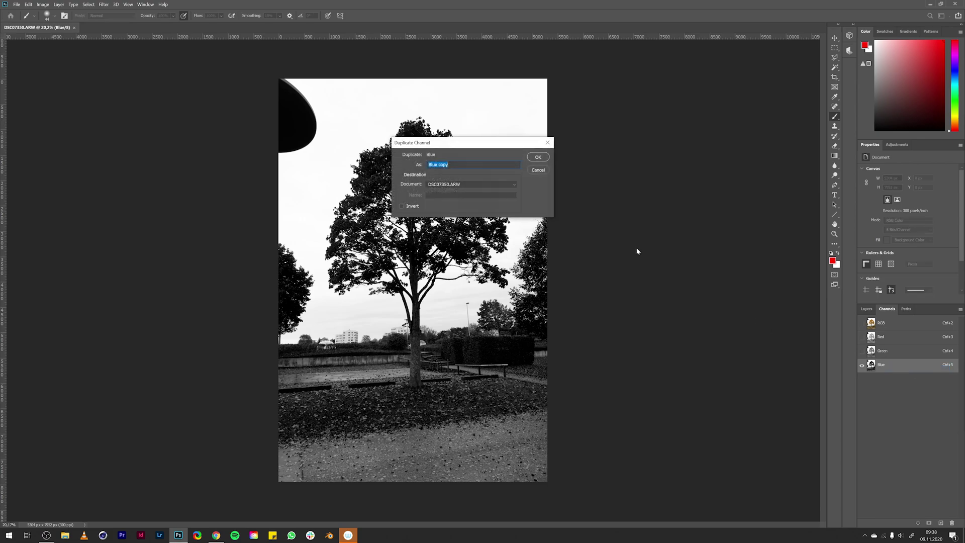
left_click(541, 156)
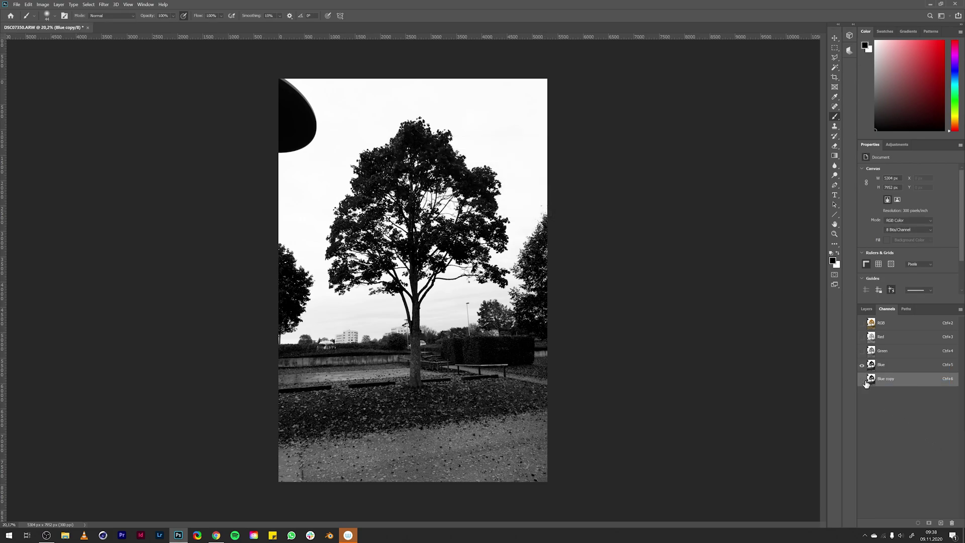
left_click(862, 379)
scroll(382, 229, "up", 3)
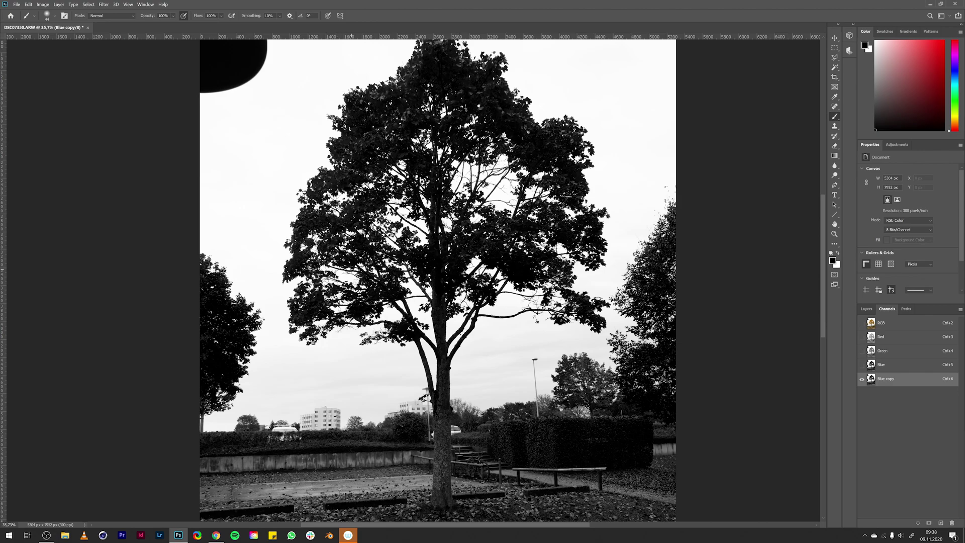
scroll(394, 300, "up", 2)
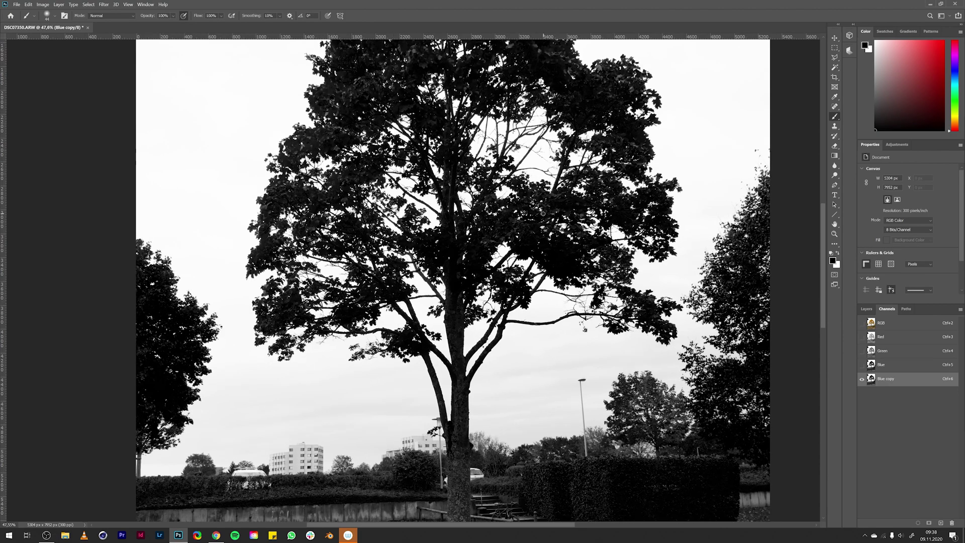
scroll(544, 212, "up", 1)
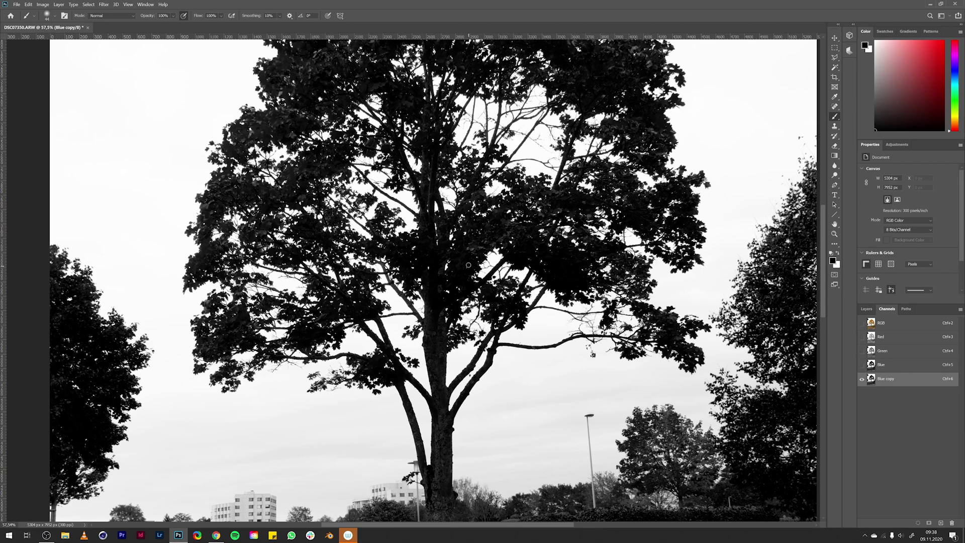
scroll(490, 224, "up", 2)
Apply a Curves adjustment that darkens shadows and lifts highlights: black tree on white sky.
left_click(42, 4)
mouse_move(54, 21)
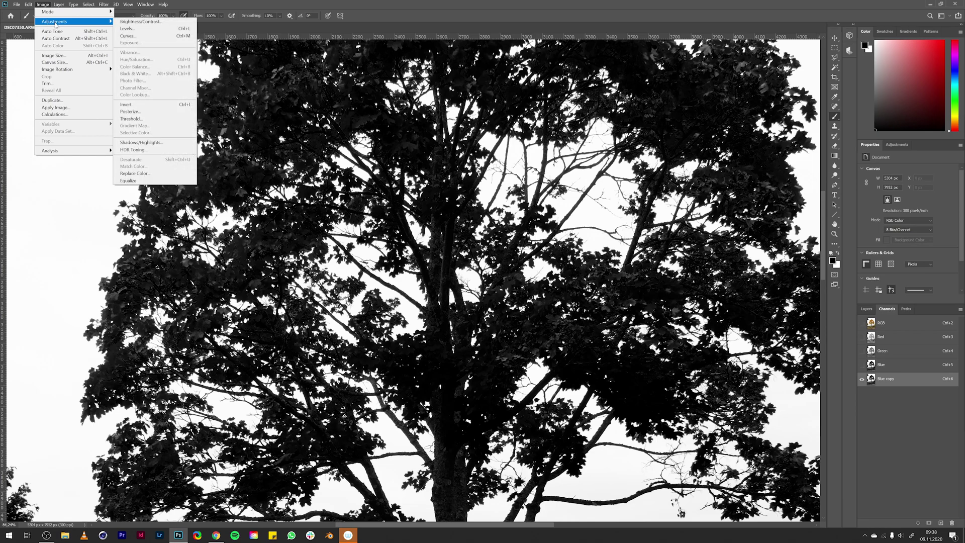
left_click(140, 38)
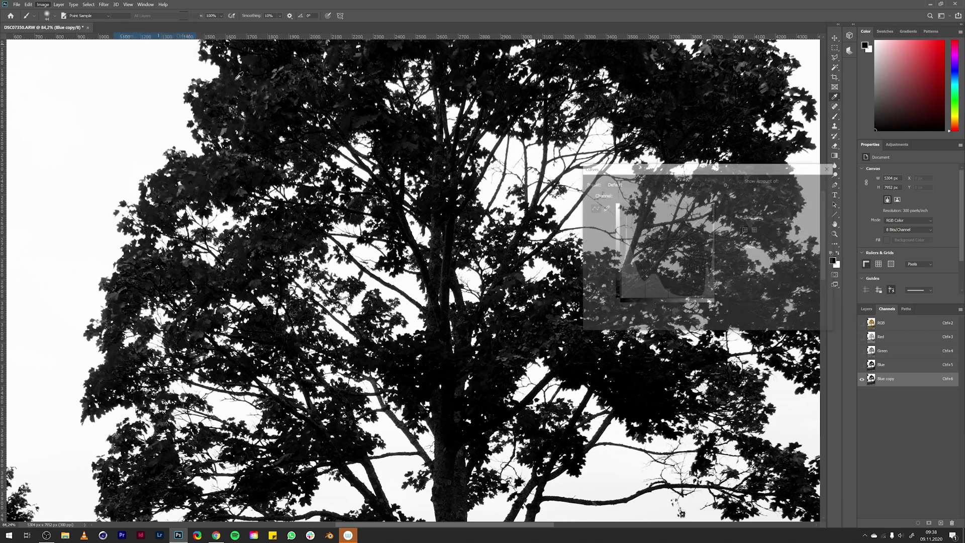
scroll(462, 377, "up", 3)
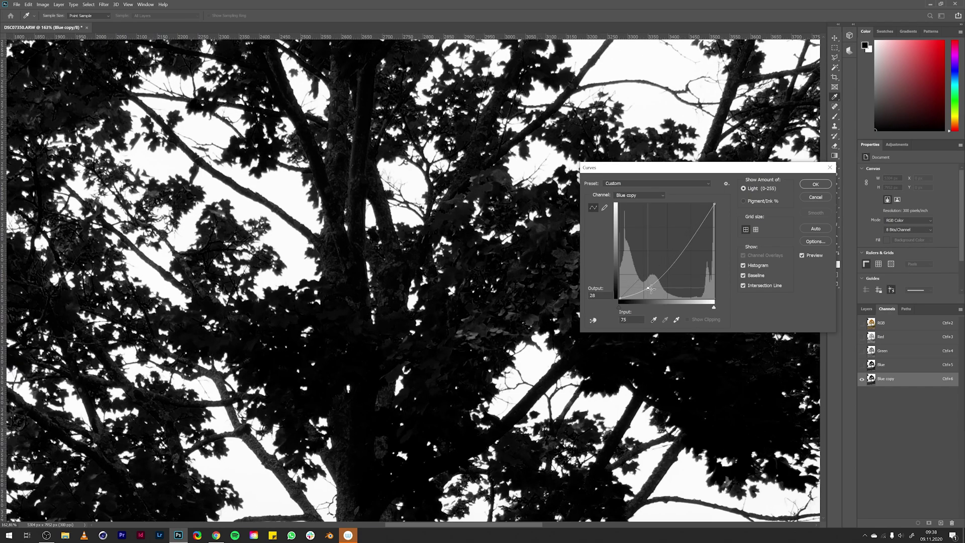
left_click_drag(658, 260, 670, 298)
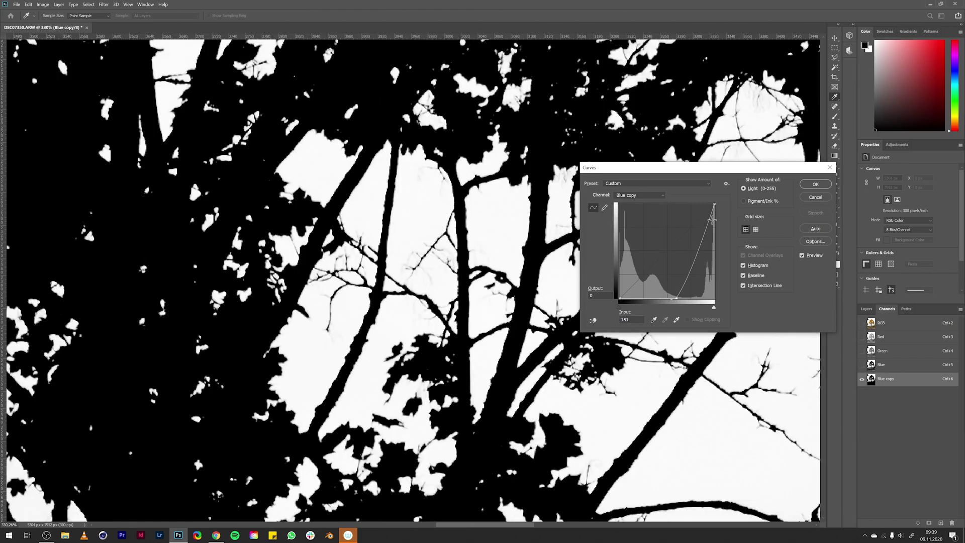
left_click(709, 217)
left_click_drag(709, 217, 703, 214)
scroll(500, 259, "down", 5)
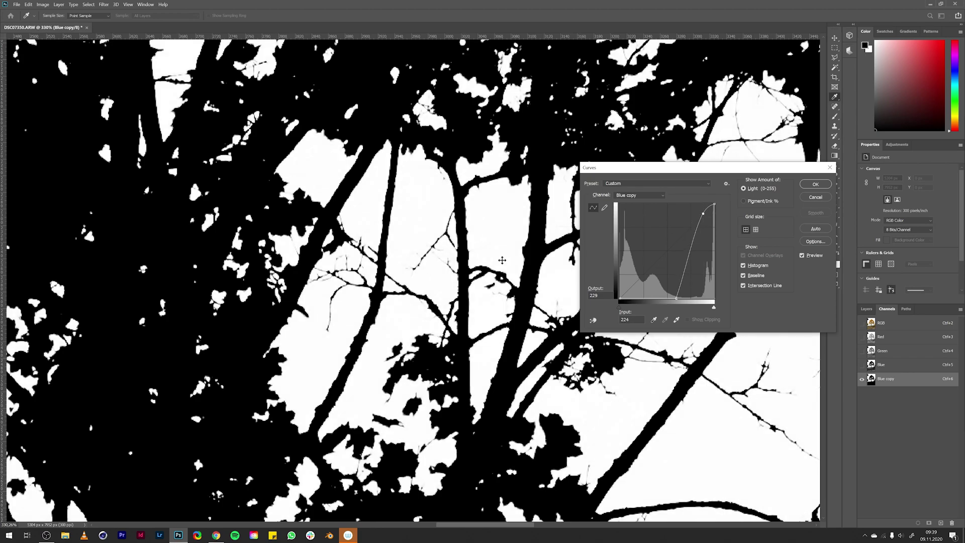
scroll(408, 285, "up", 2)
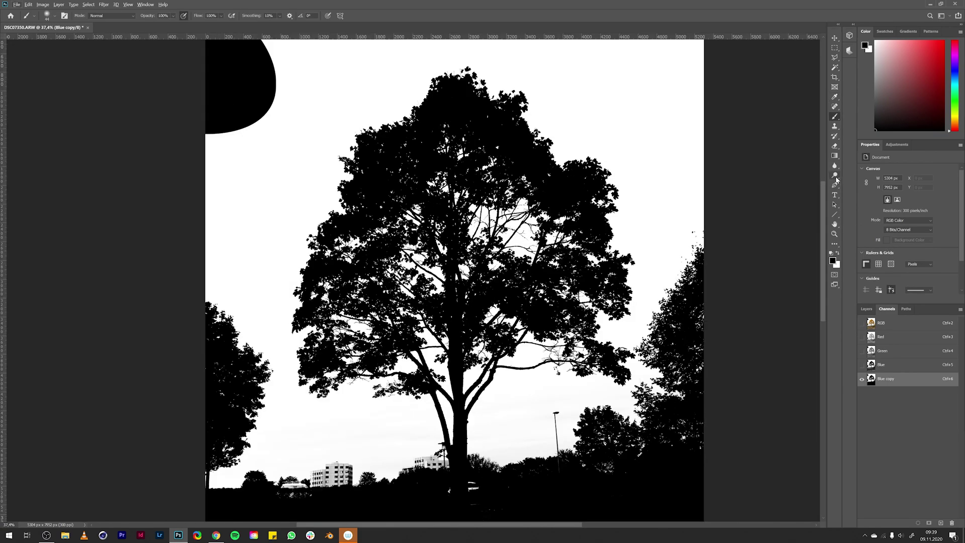
Switch to the Burn tool with a larger brush to darken the crown's grey spots.
left_click(837, 179)
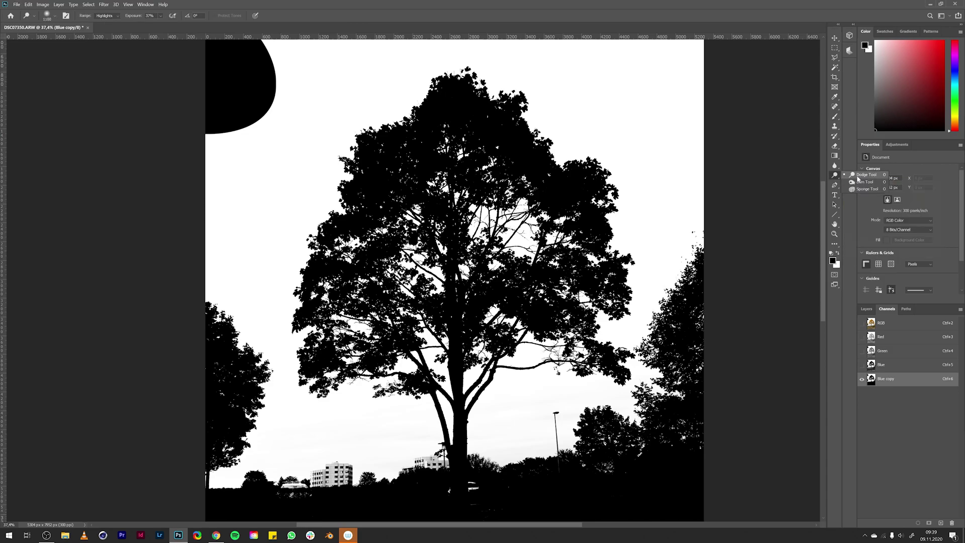
left_click(872, 181)
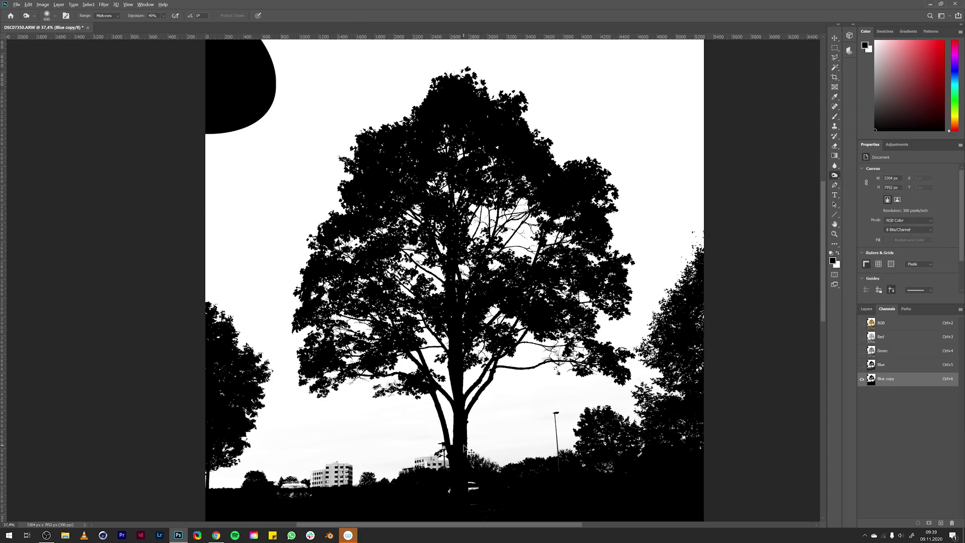
scroll(466, 446, "up", 1)
scroll(520, 420, "up", 1)
scroll(549, 398, "up", 1)
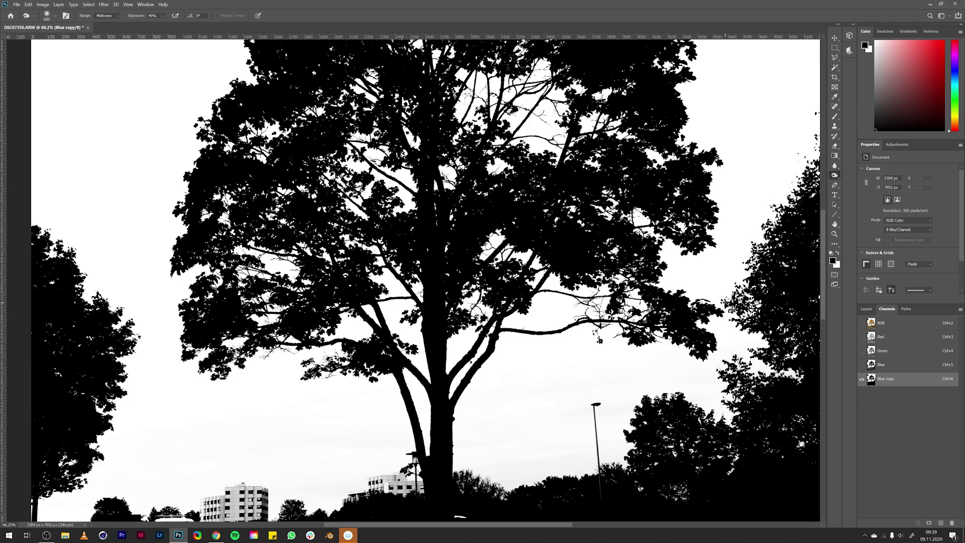
scroll(550, 399, "up", 1)
scroll(724, 309, "up", 1)
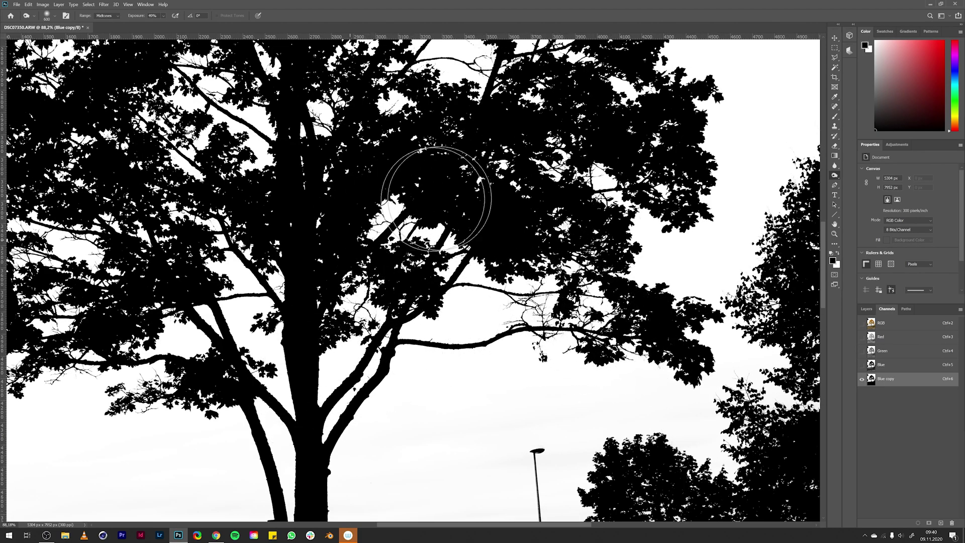
scroll(476, 227, "down", 3)
left_click(52, 16)
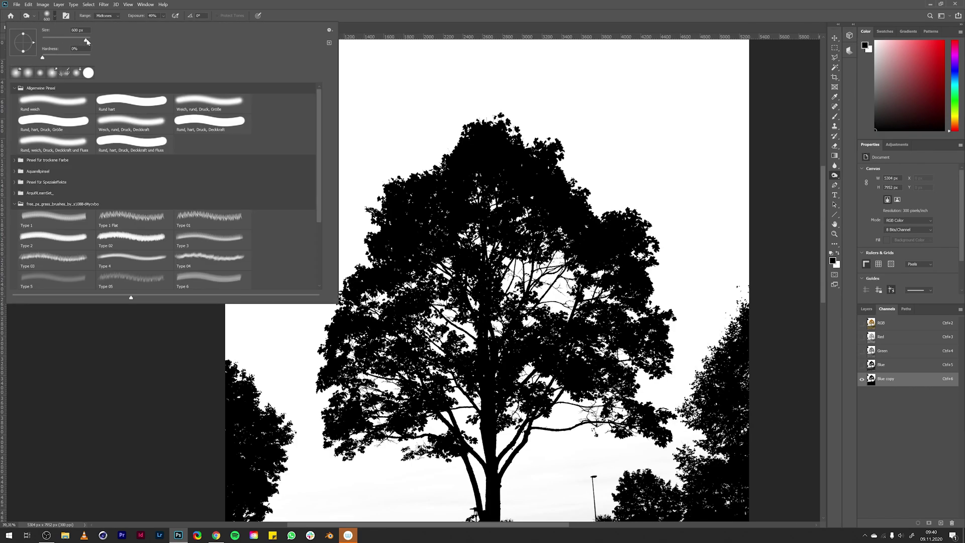
key("Return")
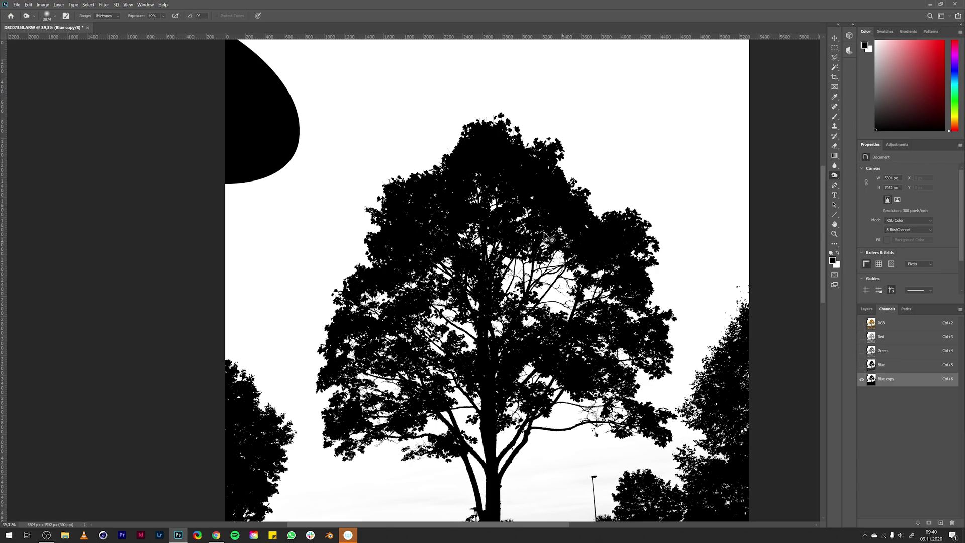
scroll(489, 419, "down", 1)
scroll(489, 419, "up", 1)
Choose the Dodge tool from the toning tool group to lighten highlights.
right_click(835, 176)
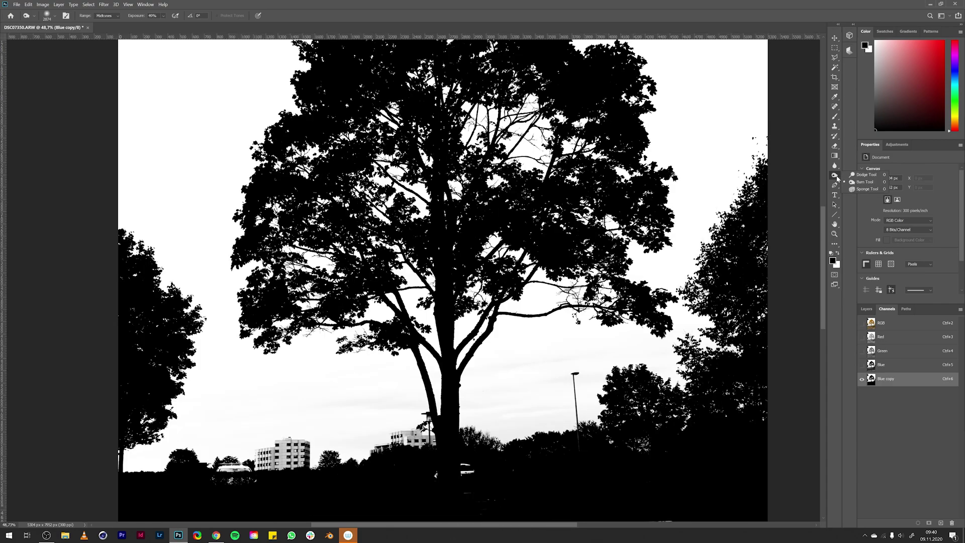
left_click(866, 182)
scroll(513, 364, "up", 1)
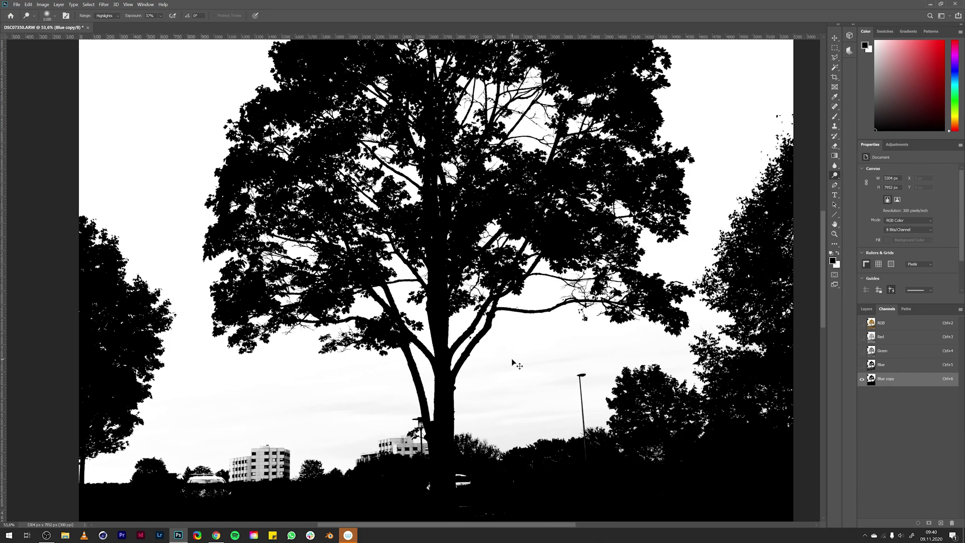
scroll(512, 365, "up", 1)
scroll(532, 381, "up", 1)
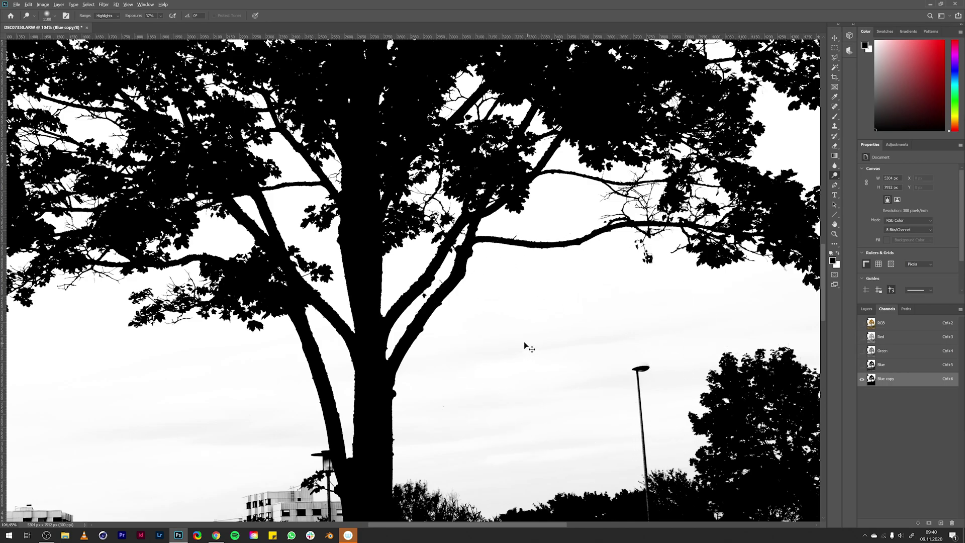
scroll(526, 346, "down", 1)
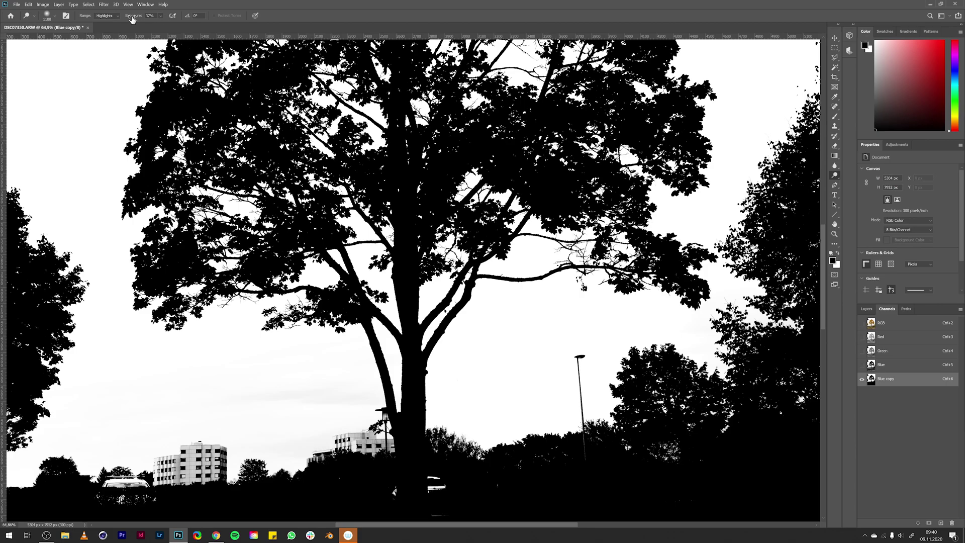
scroll(642, 384, "down", 2)
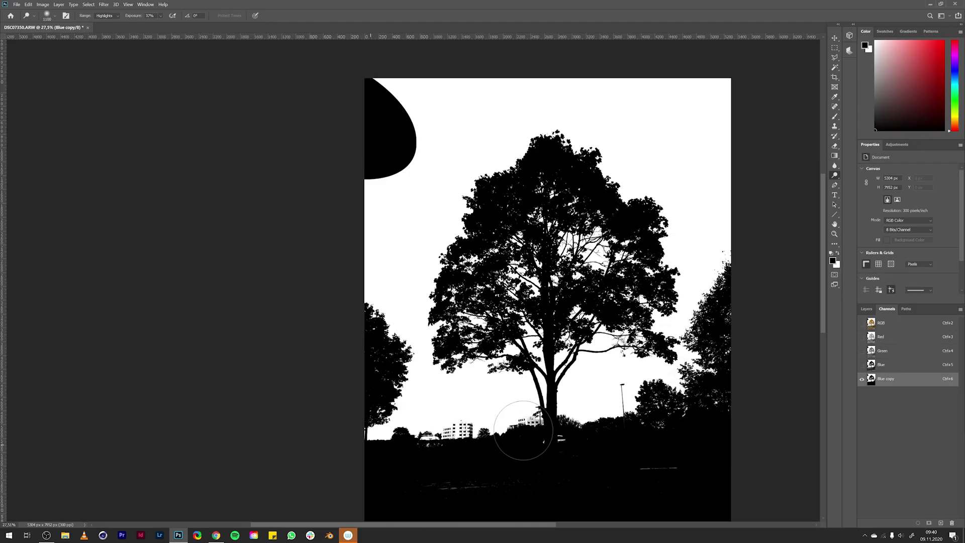
scroll(663, 275, "up", 2)
scroll(663, 274, "up", 2)
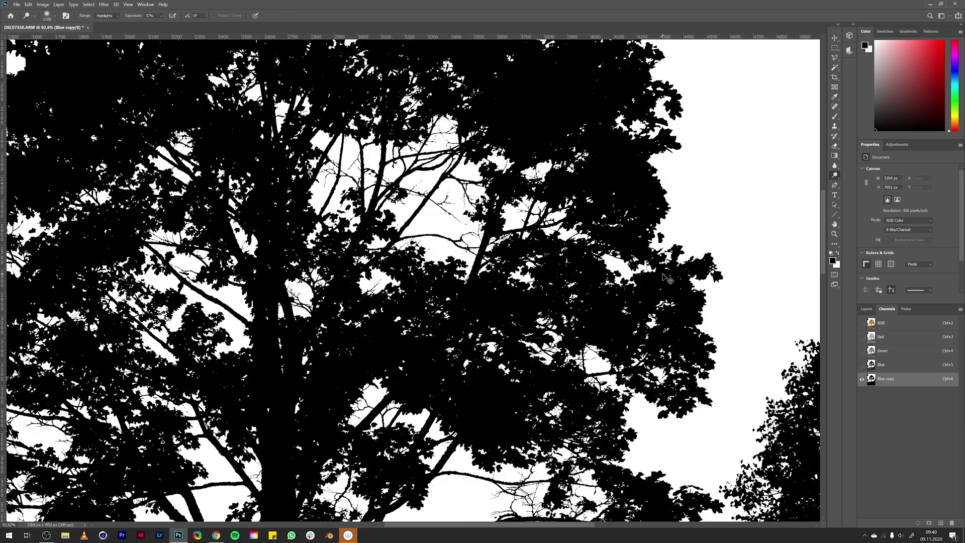
scroll(663, 279, "up", 2)
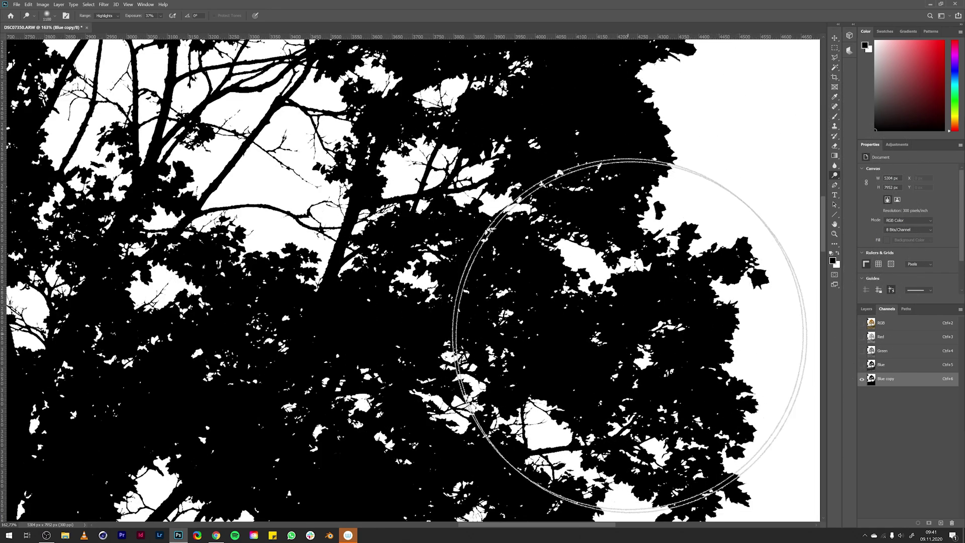
scroll(642, 338, "up", 2)
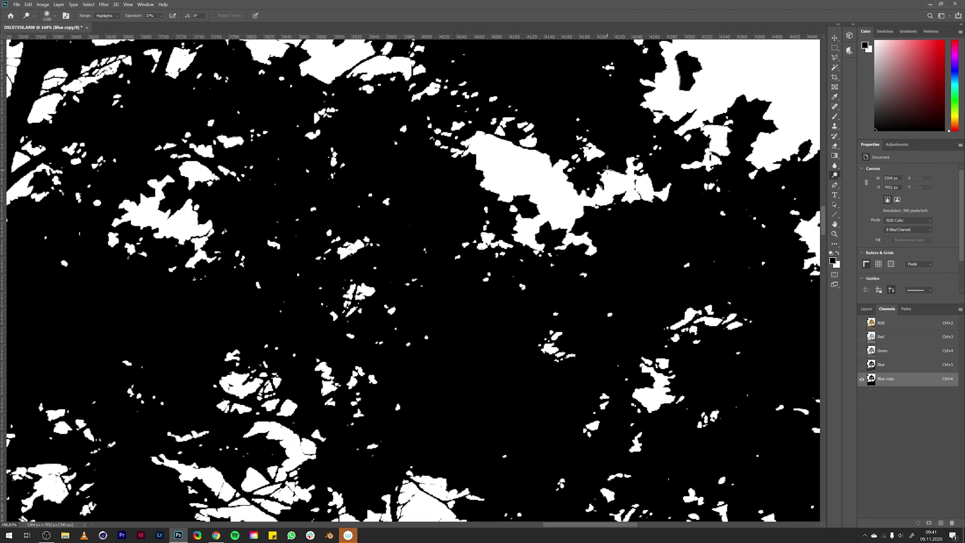
scroll(372, 445, "down", 2)
scroll(466, 325, "up", 1)
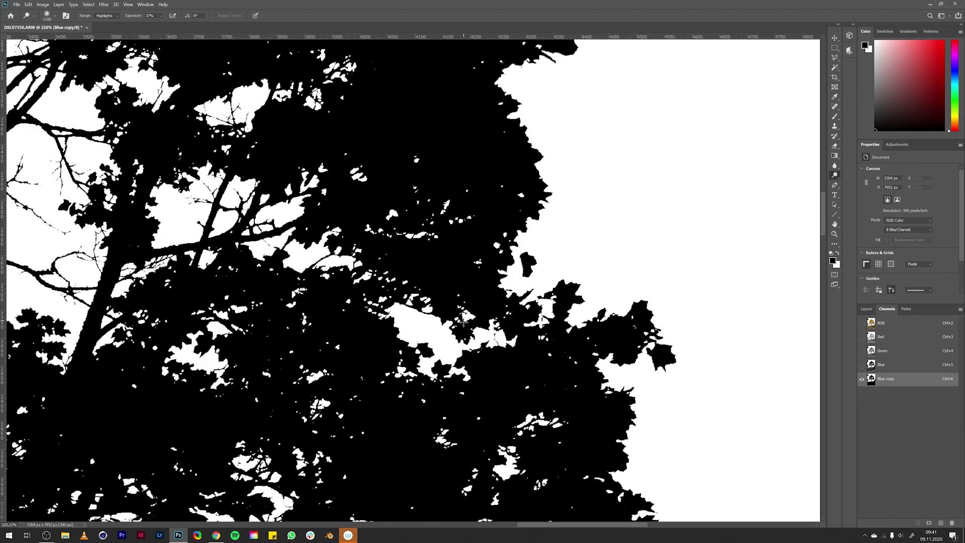
scroll(421, 373, "up", 2)
scroll(428, 338, "down", 5)
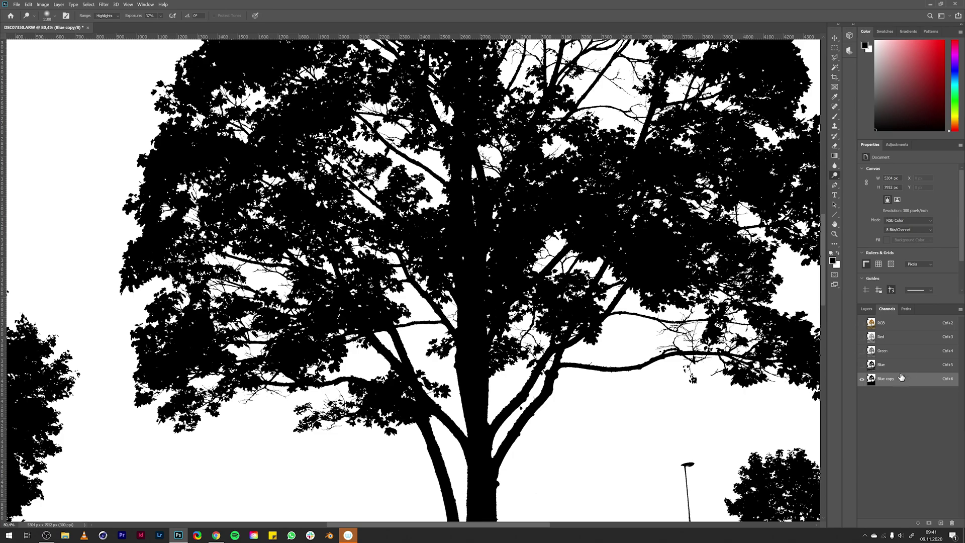
Load Blue copy as a selection, return to the RGB composite, and show the Layers panel.
left_click(873, 383, "ctrl")
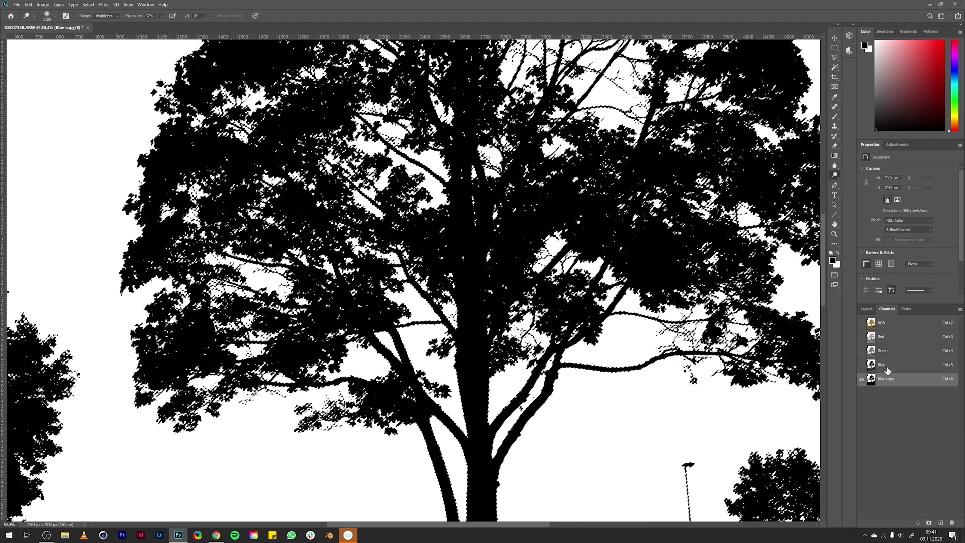
left_click(887, 369)
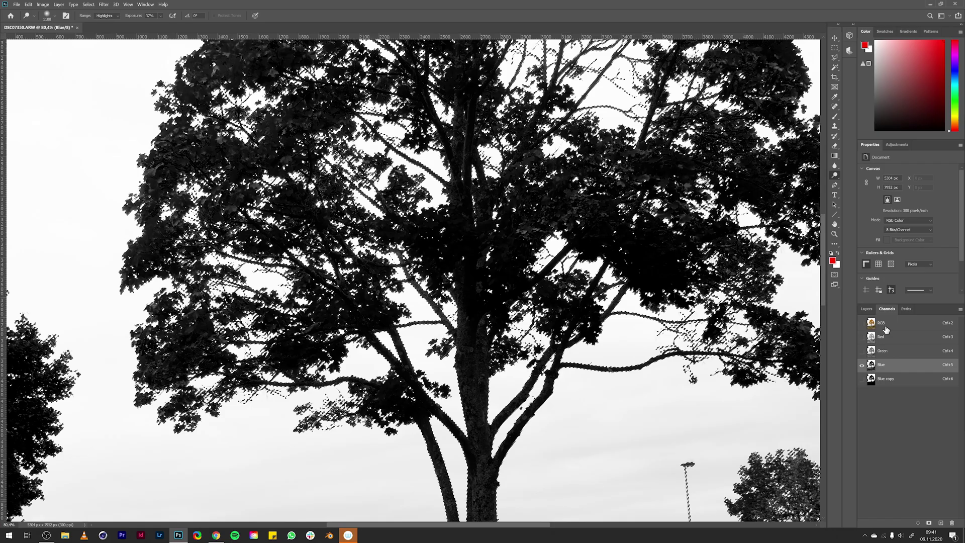
left_click(886, 325)
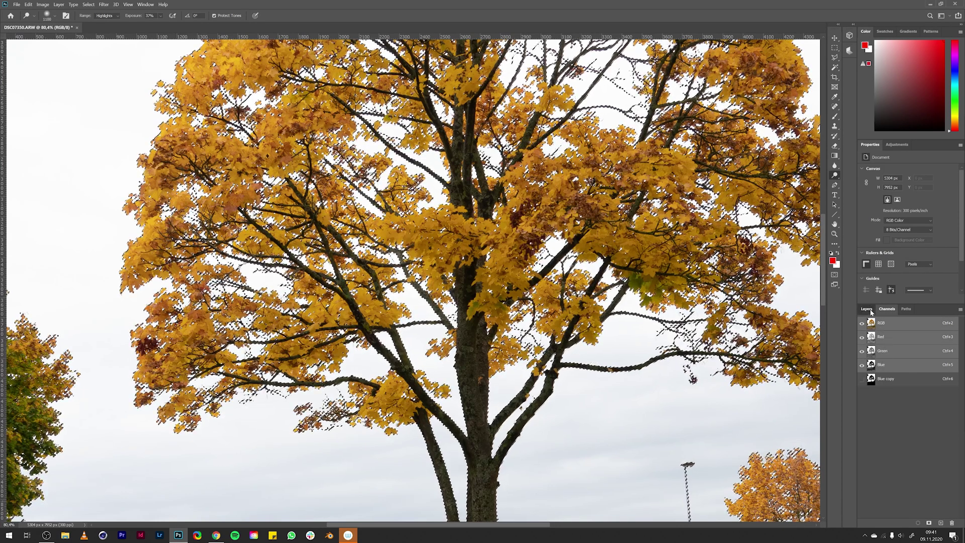
left_click(868, 309)
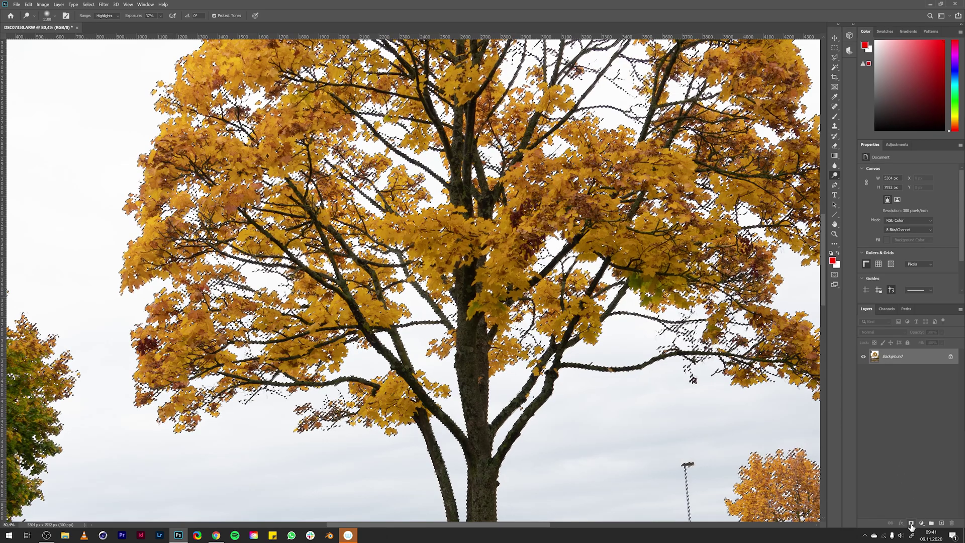
Add an inverted layer mask from the selection and place a black-filled layer beneath Layer 0.
left_click(911, 523)
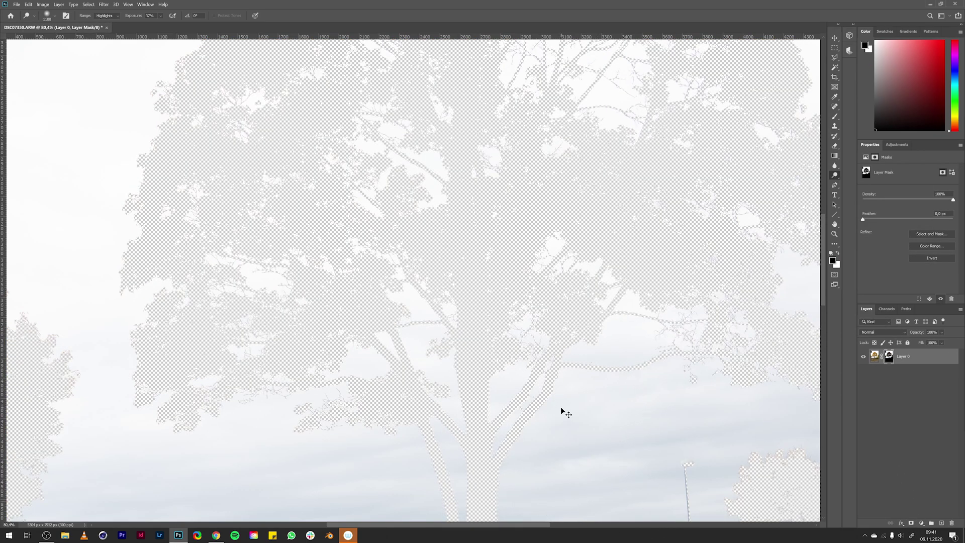
key("ctrl+i")
scroll(565, 413, "down", 3)
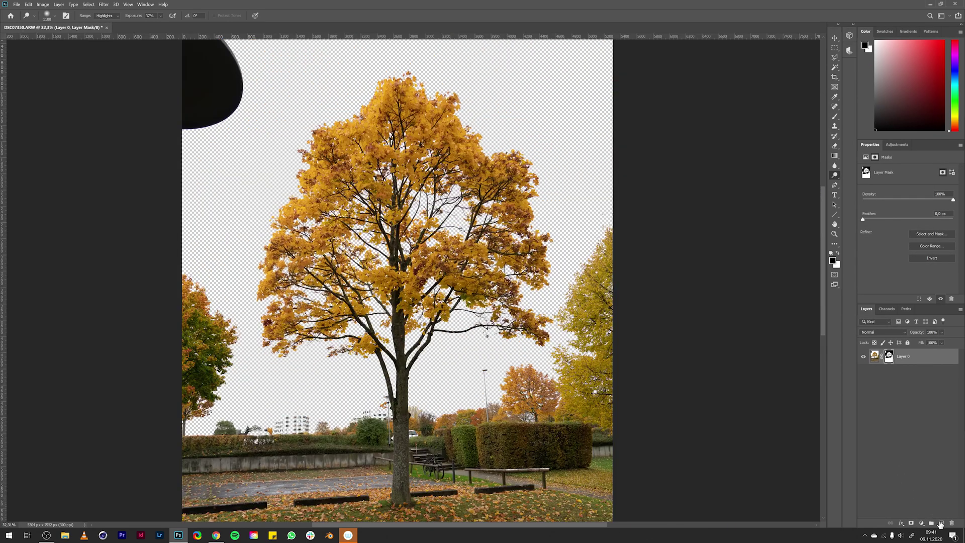
left_click(942, 522)
left_click_drag(897, 359, 899, 384)
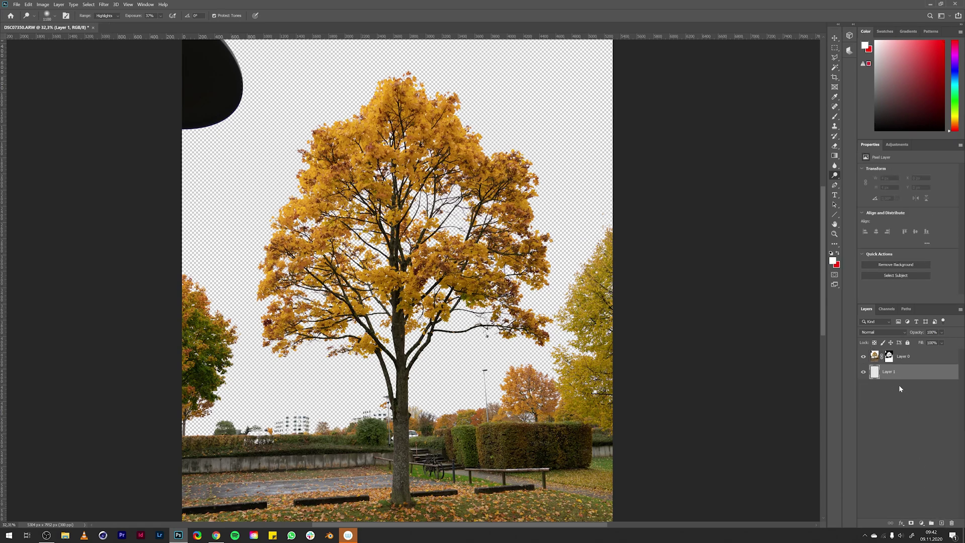
key("d")
key("alt+BackSpace")
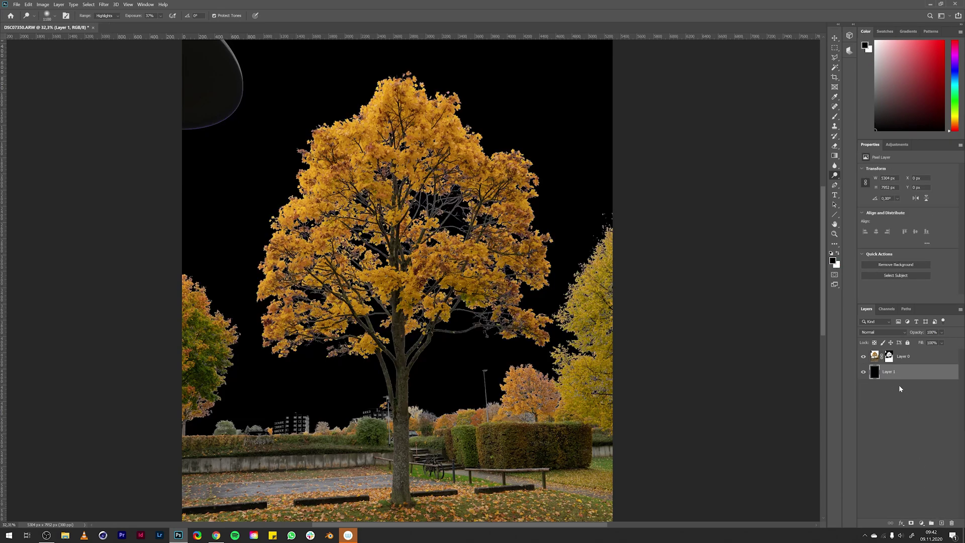
scroll(436, 247, "up", 2)
scroll(665, 285, "down", 2)
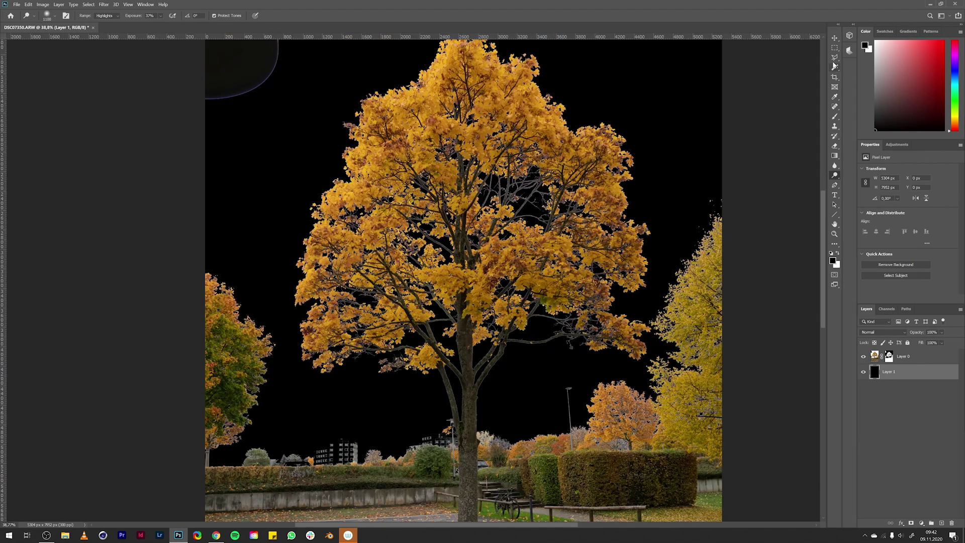
key("l")
Lasso the neighbouring trees and ground on Layer 0's mask and fill them black.
left_click(890, 357)
scroll(650, 349, "down", 1)
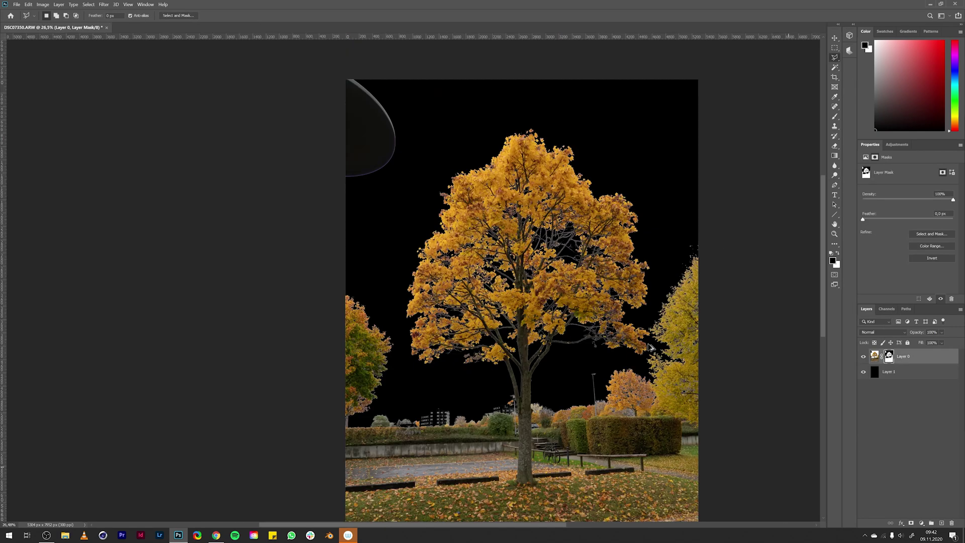
left_click_drag(297, 59, 390, 310)
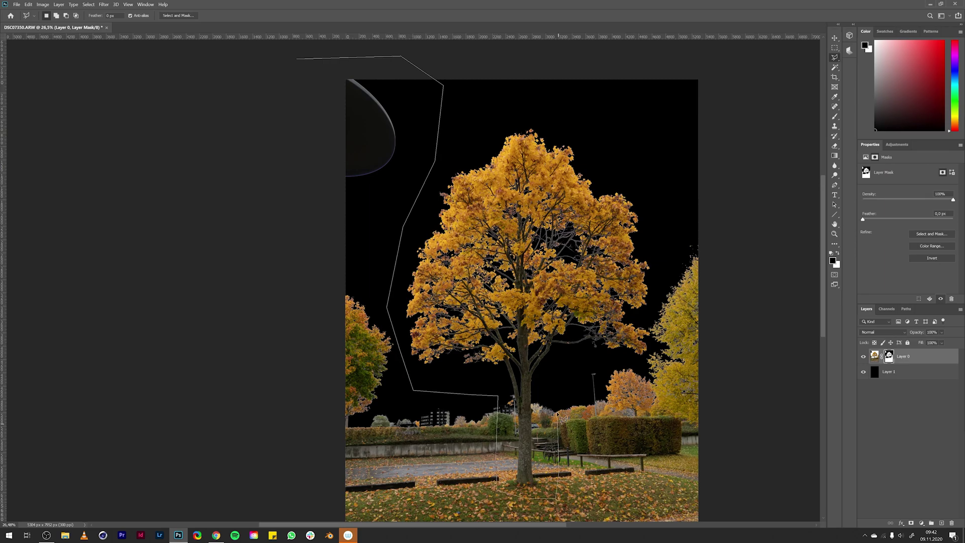
mouse_move(390, 310)
left_mouse_down()
mouse_move(653, 336)
mouse_move(303, 117)
left_mouse_up()
scroll(652, 340, "up", 3)
scroll(780, 90, "down", 3)
key("alt+BackSpace")
key("ctrl+d")
key("c")
Crop the canvas in from the top, sides and bottom, tight around the tree.
key("ctrl+minus")
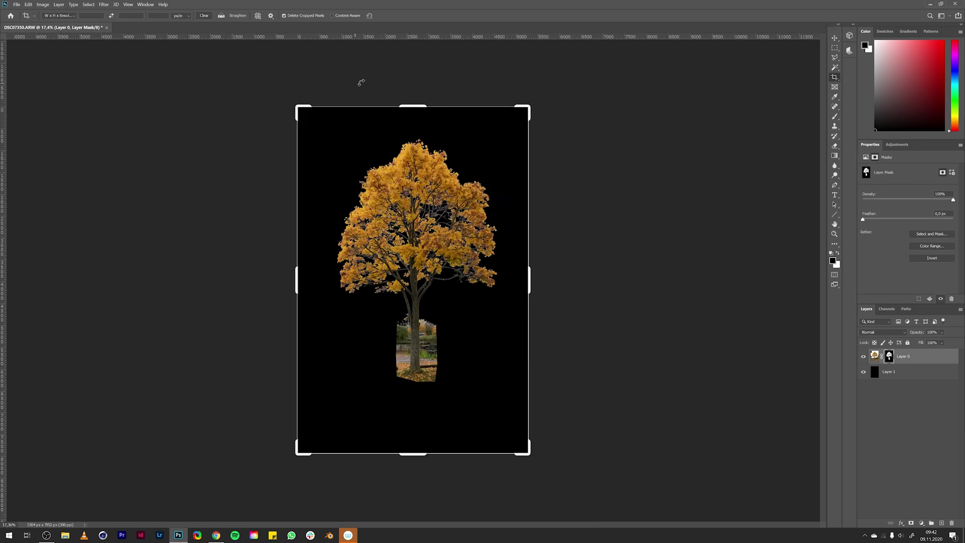
left_click_drag(412, 105, 413, 111)
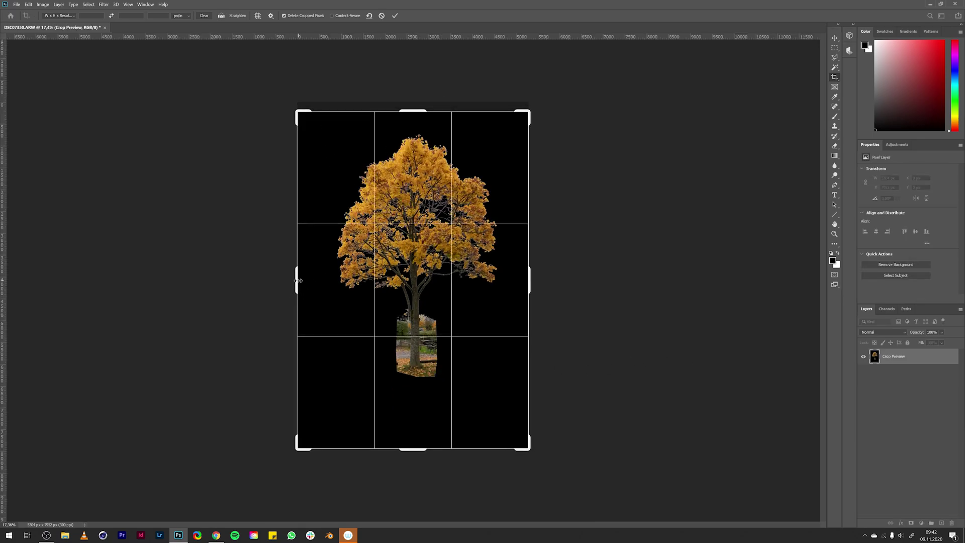
left_click_drag(300, 281, 314, 281)
left_click_drag(522, 285, 513, 283)
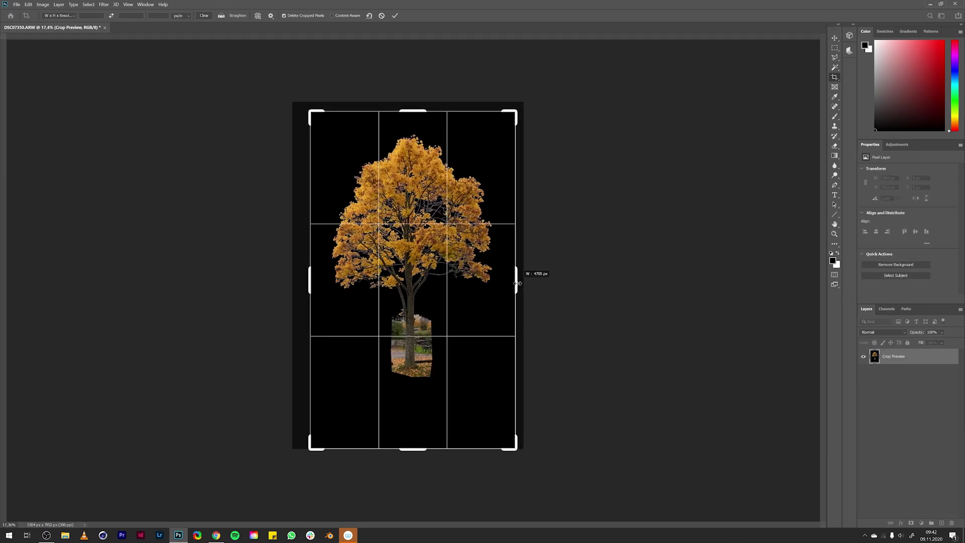
left_click_drag(412, 450, 423, 421)
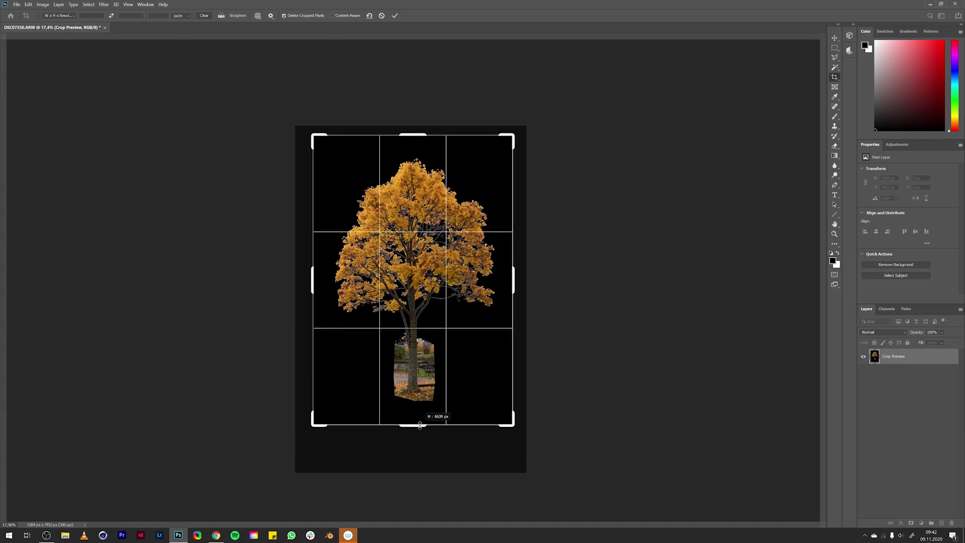
key("Return")
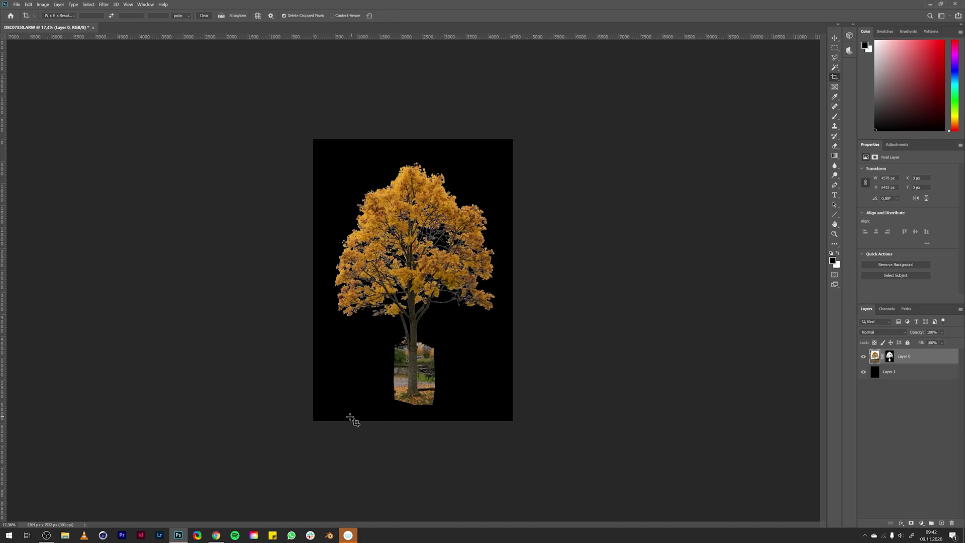
Lasso the lamp post, building, bushes and path beside the trunk, then fill them black on the mask.
key("ctrl+0")
key("l")
scroll(425, 448, "down", 1)
scroll(366, 470, "up", 3)
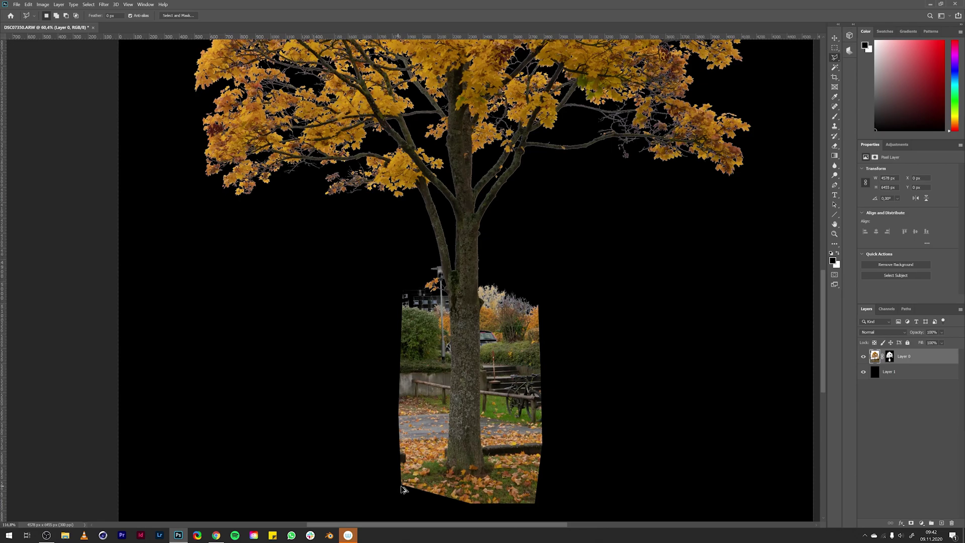
scroll(508, 468, "up", 1)
scroll(507, 468, "up", 1)
scroll(507, 468, "up", 1)
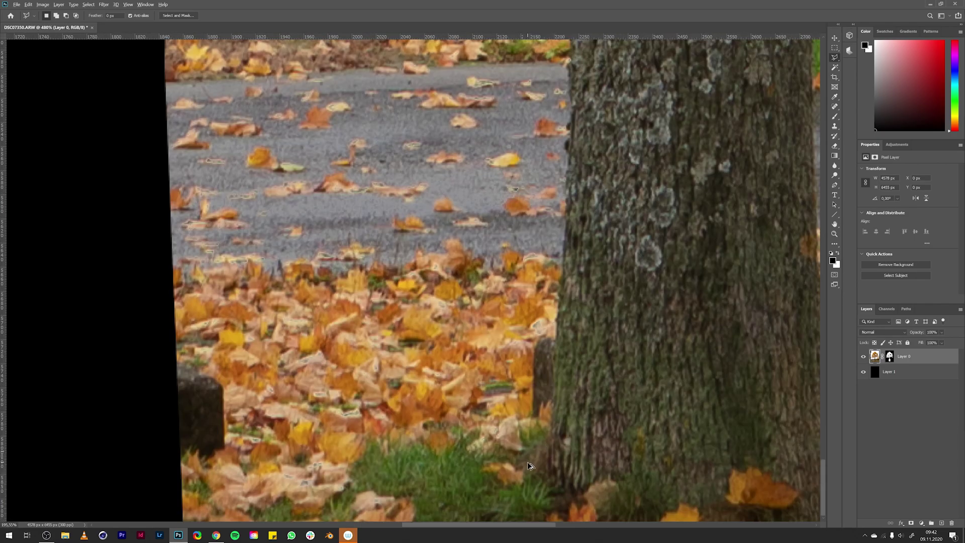
scroll(526, 320, "down", 3)
scroll(526, 113, "up", 1)
scroll(526, 113, "up", 1)
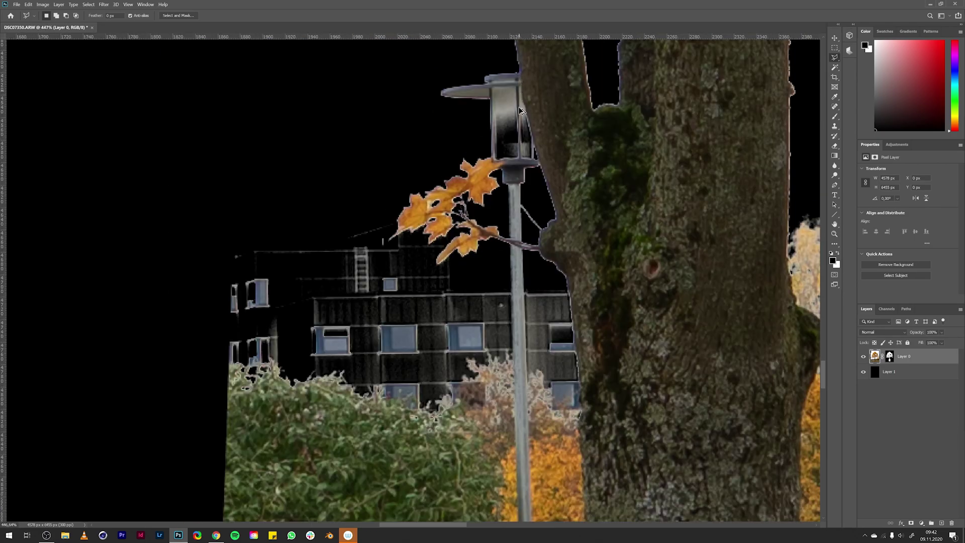
scroll(525, 109, "down", 1)
scroll(520, 118, "up", 2)
scroll(519, 119, "up", 1)
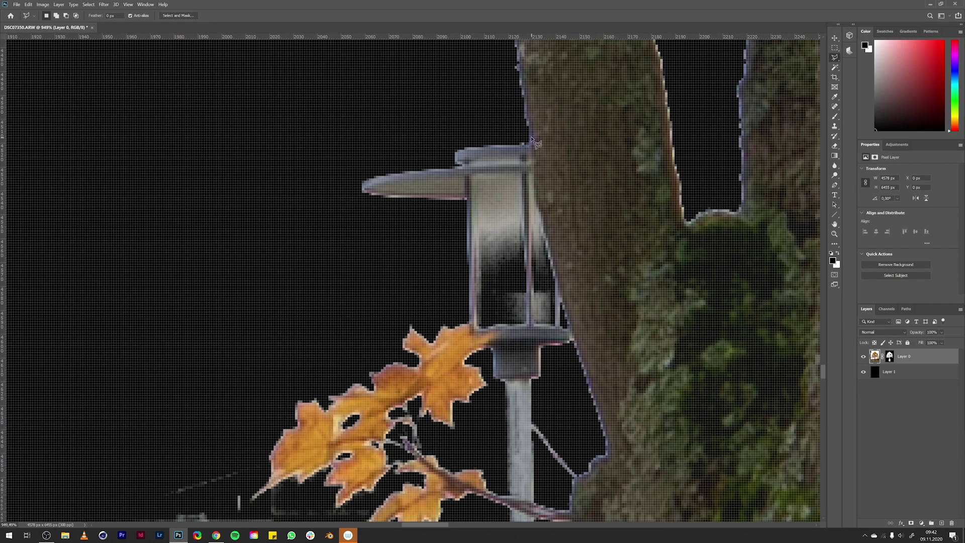
left_click(526, 134)
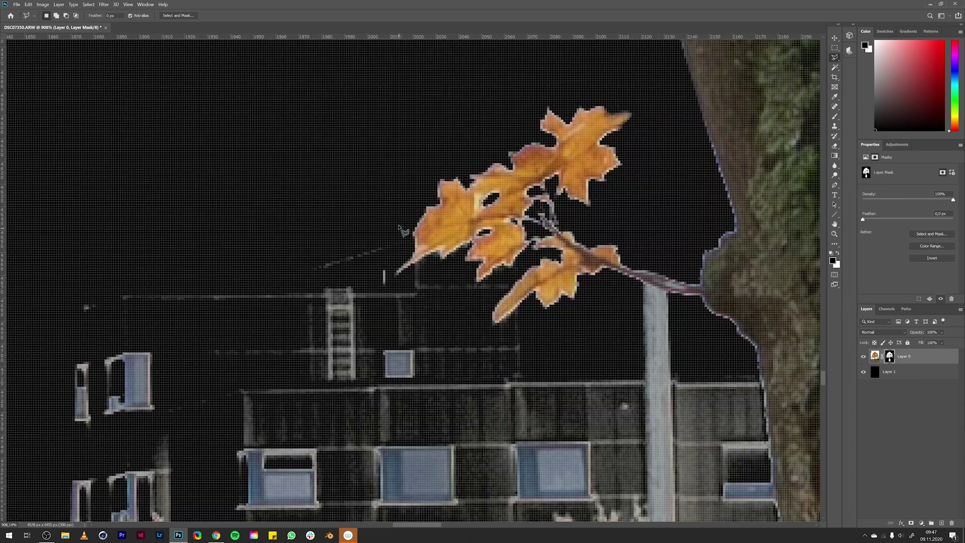
left_click_drag(401, 221, 654, 297)
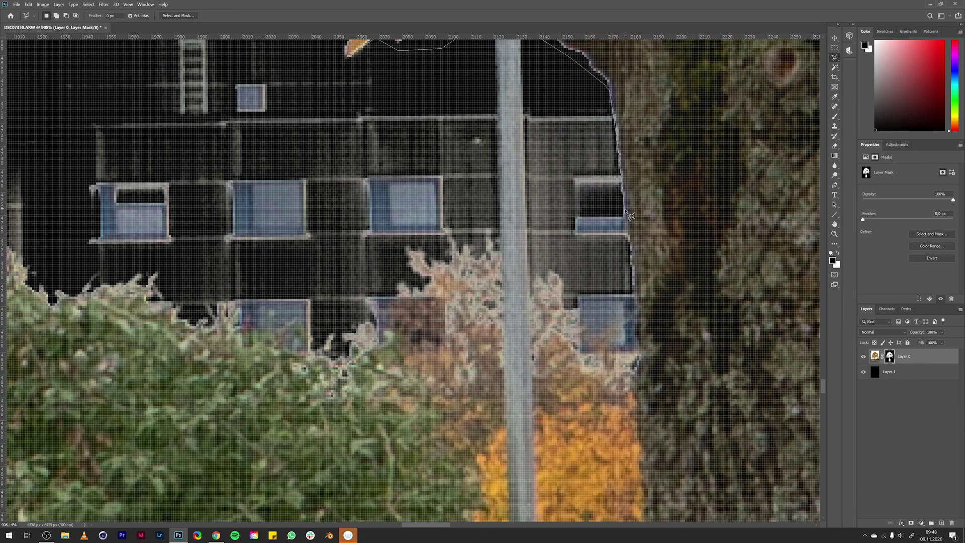
scroll(629, 227, "down", 2)
scroll(604, 316, "down", 2)
scroll(589, 377, "down", 2)
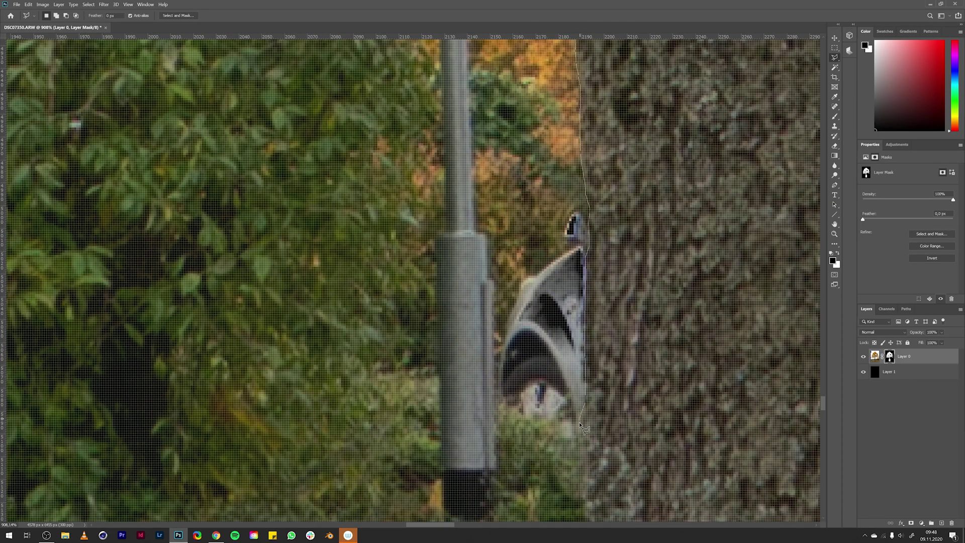
scroll(584, 427, "down", 2)
scroll(589, 407, "down", 2)
scroll(596, 390, "down", 1)
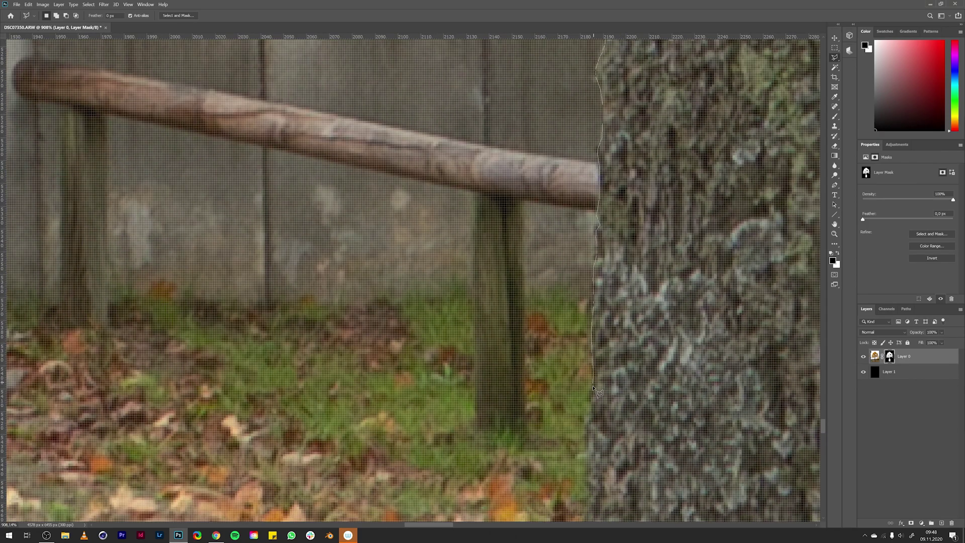
scroll(596, 390, "down", 2)
scroll(598, 373, "down", 2)
scroll(598, 373, "down", 2)
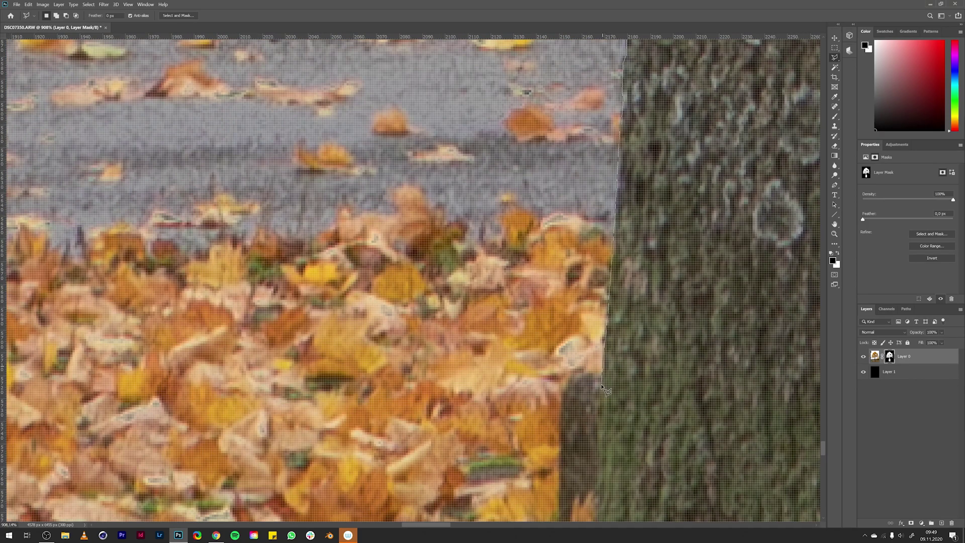
scroll(598, 373, "down", 2)
scroll(353, 360, "down", 3)
scroll(353, 360, "down", 3)
scroll(511, 242, "up", 3)
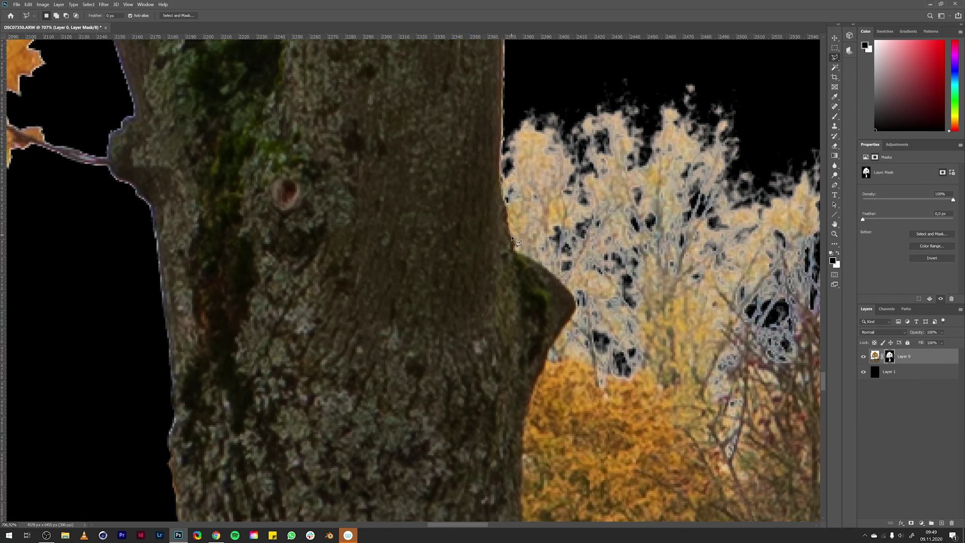
scroll(543, 339, "down", 2)
scroll(520, 377, "down", 2)
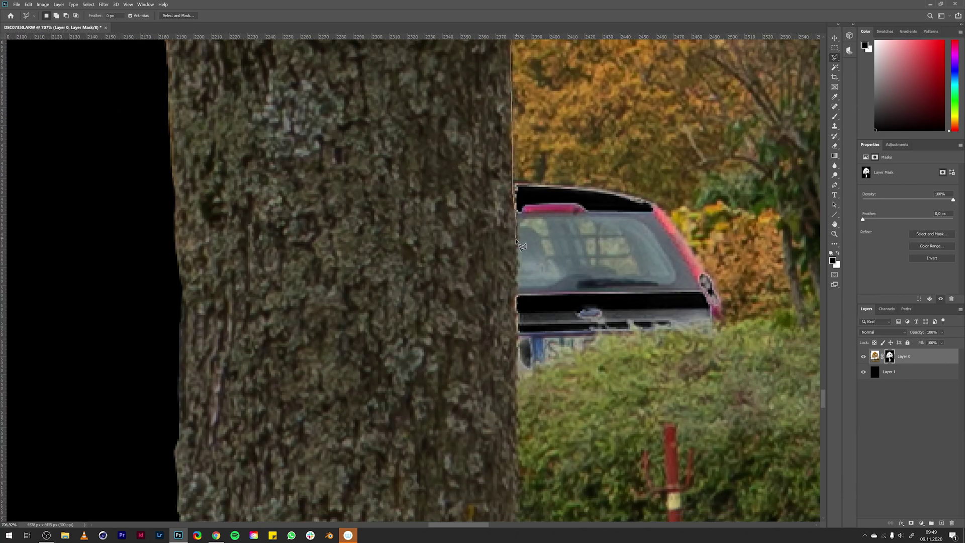
scroll(519, 393, "down", 2)
scroll(516, 377, "down", 2)
scroll(512, 354, "down", 2)
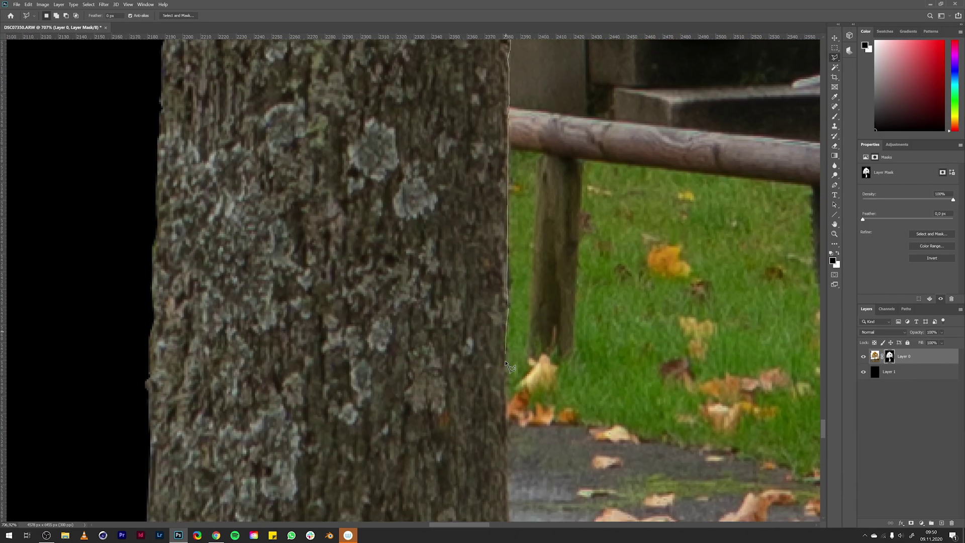
scroll(508, 332, "down", 2)
scroll(508, 326, "down", 3)
scroll(508, 326, "down", 3)
key("ctrl+1")
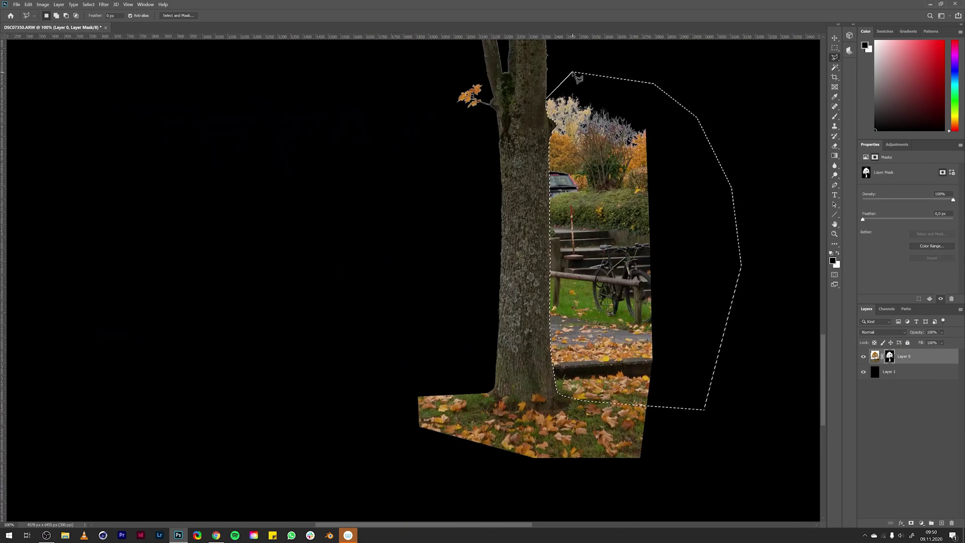
key("alt+BackSpace")
key("ctrl+d")
key("b")
scroll(607, 404, "down", 3)
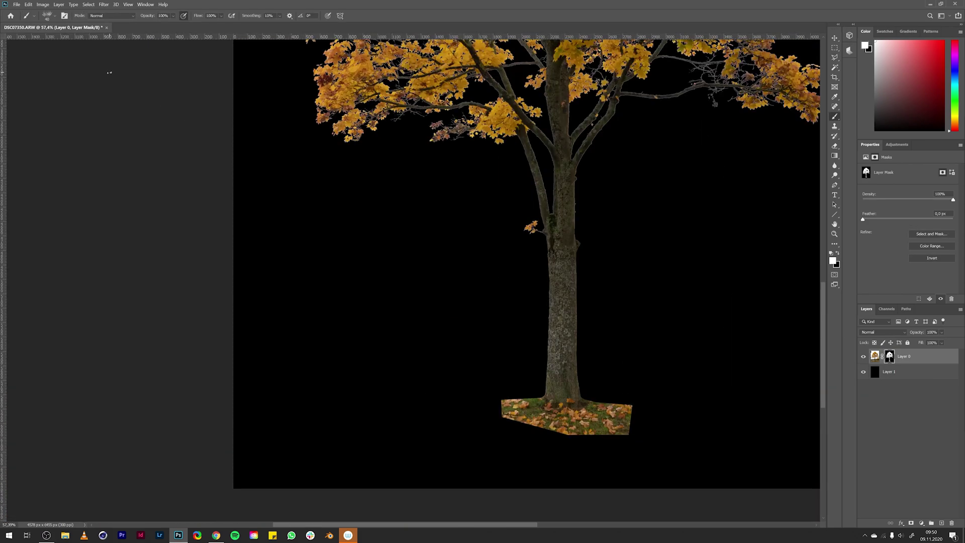
Paint grass tufts on the mask to the left and right of the trunk base.
left_click(47, 16)
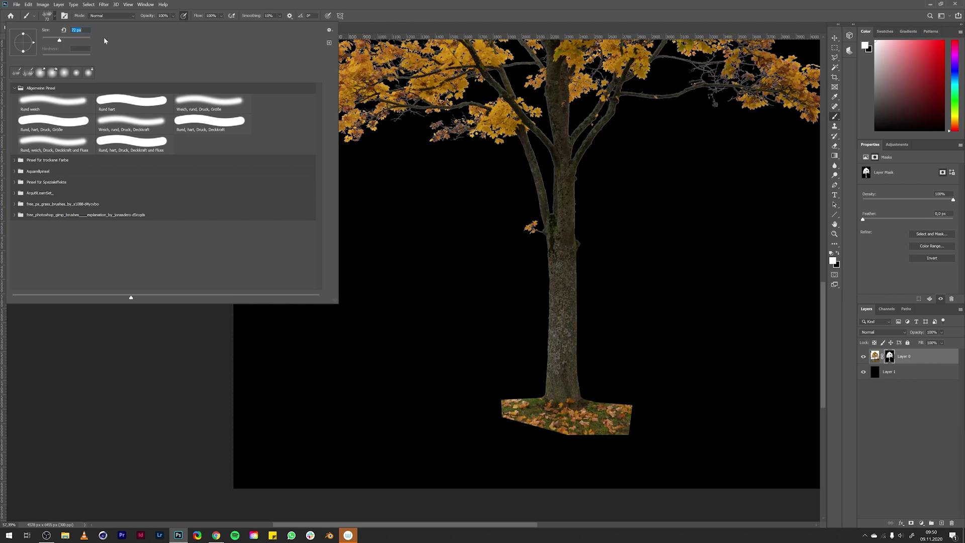
key("Return")
scroll(589, 419, "up", 3)
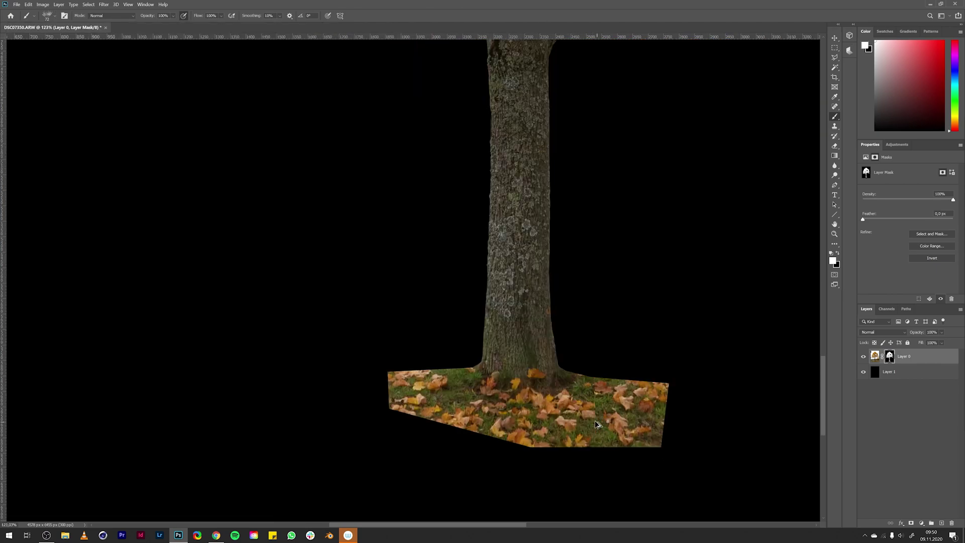
scroll(588, 419, "up", 2)
mouse_move(359, 347)
left_mouse_down()
mouse_move(412, 329)
mouse_move(323, 334)
left_mouse_up()
left_click_drag(554, 349, 500, 317)
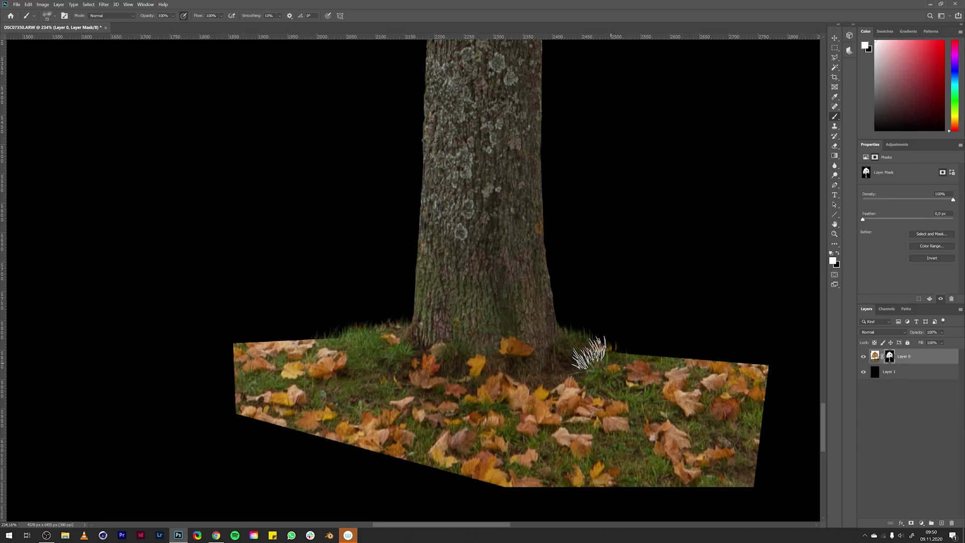
Roughen the whole ground edge with a stroke from the grass brush collection.
left_click(47, 15)
left_click(26, 216)
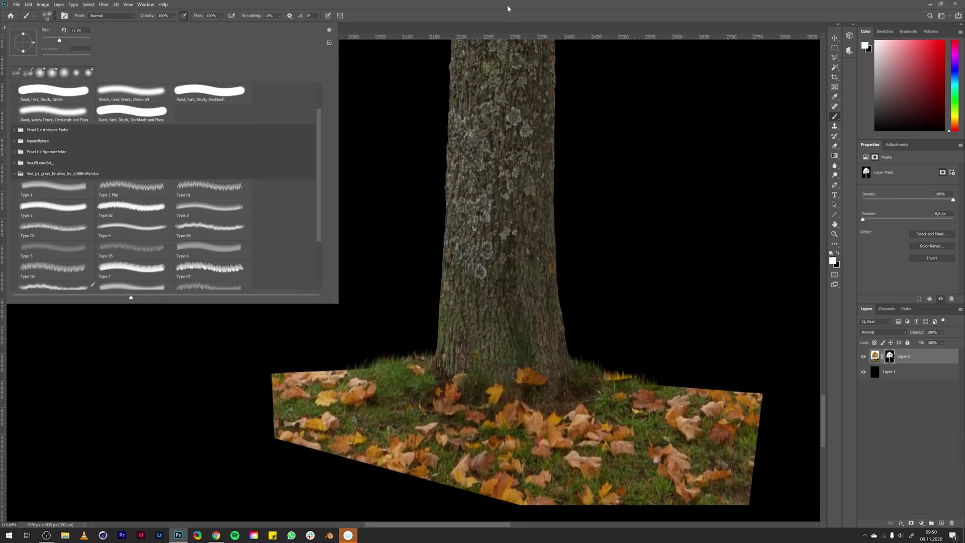
left_click_drag(333, 384, 649, 401)
mouse_move(405, 411)
left_mouse_down()
mouse_move(368, 388)
mouse_move(635, 398)
left_mouse_up()
key("l")
left_click(149, 417)
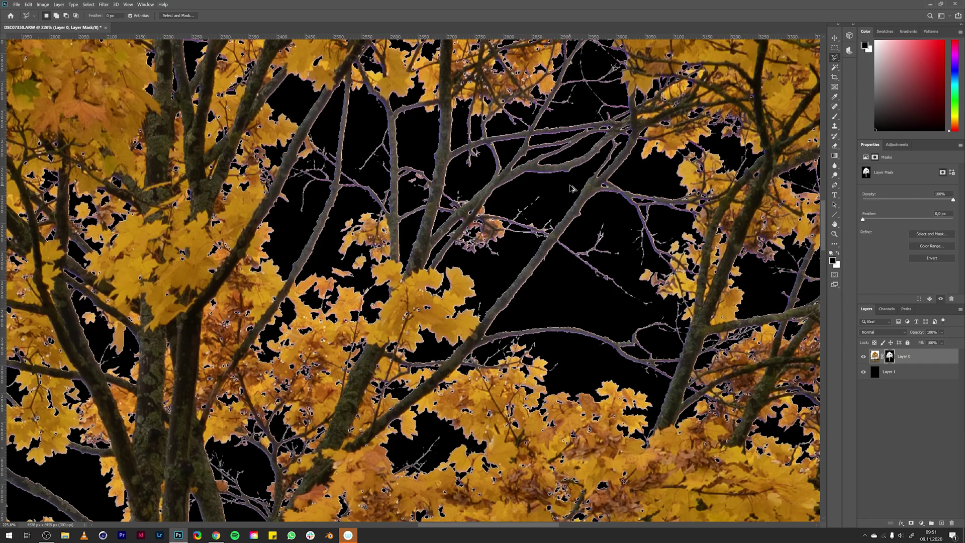
scroll(498, 339, "up", 1)
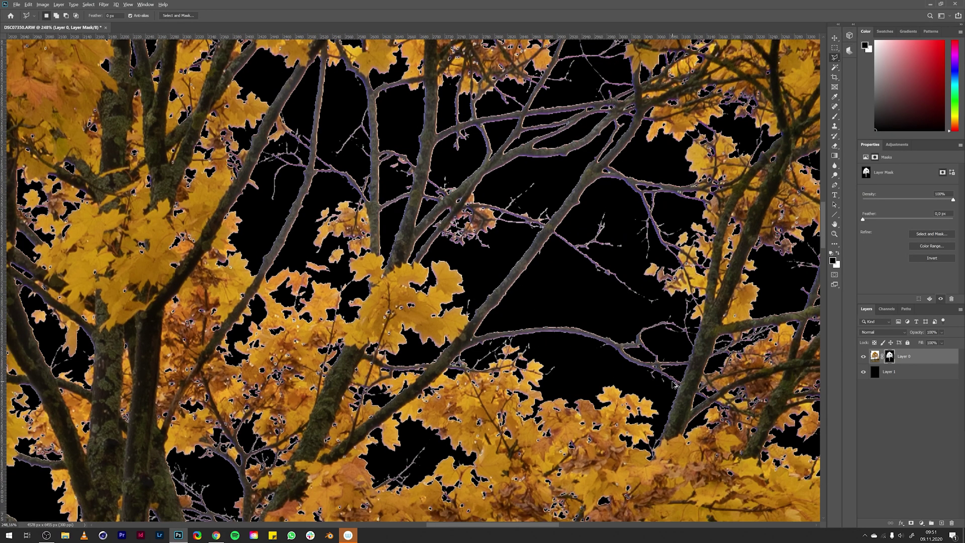
scroll(675, 384, "up", 3)
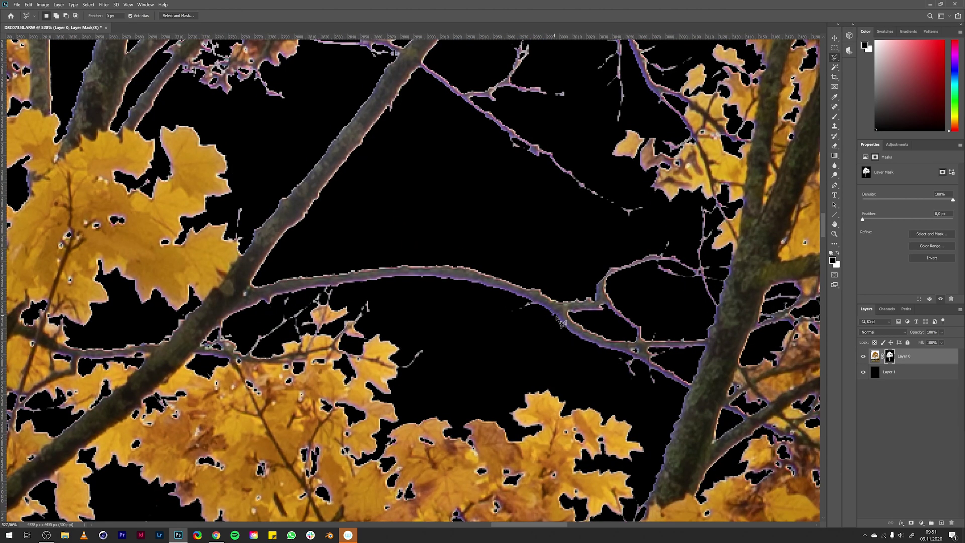
scroll(492, 304, "down", 3)
right_click(890, 357)
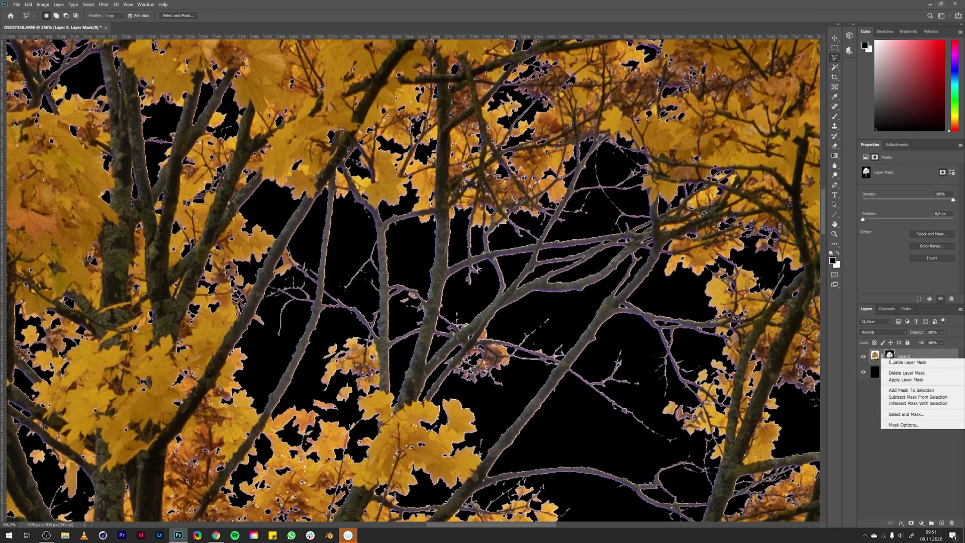
left_click(904, 380)
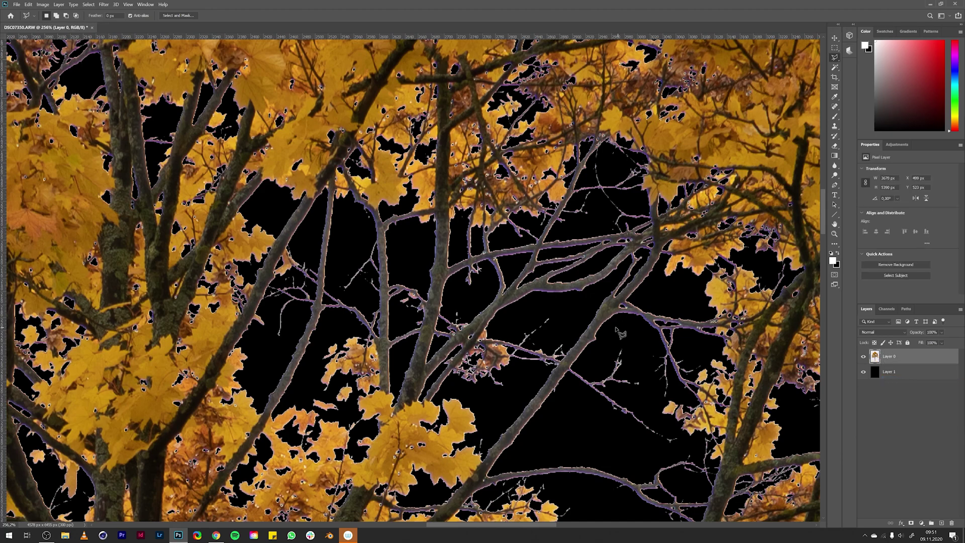
key("ctrl+1")
left_click(59, 4)
mouse_move(84, 280)
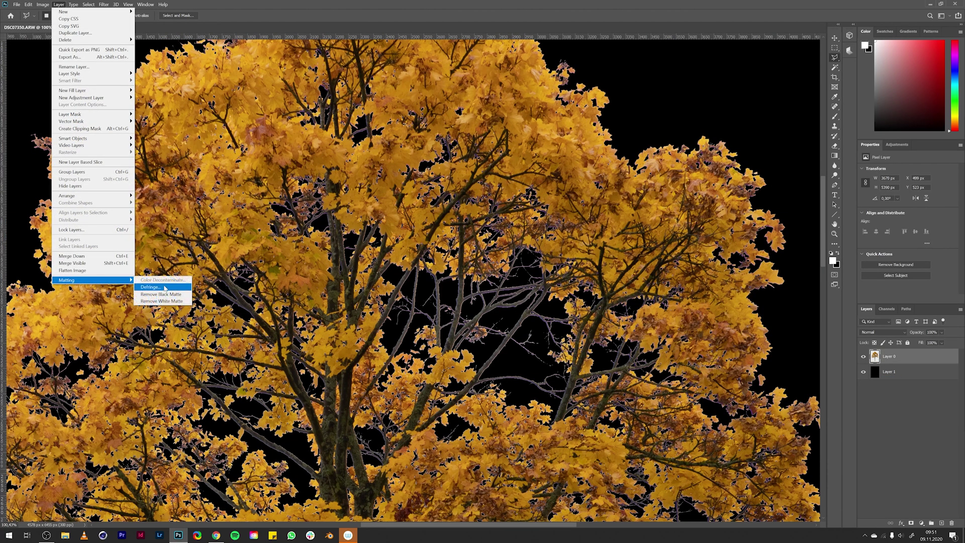
left_click(151, 287)
left_click(505, 173)
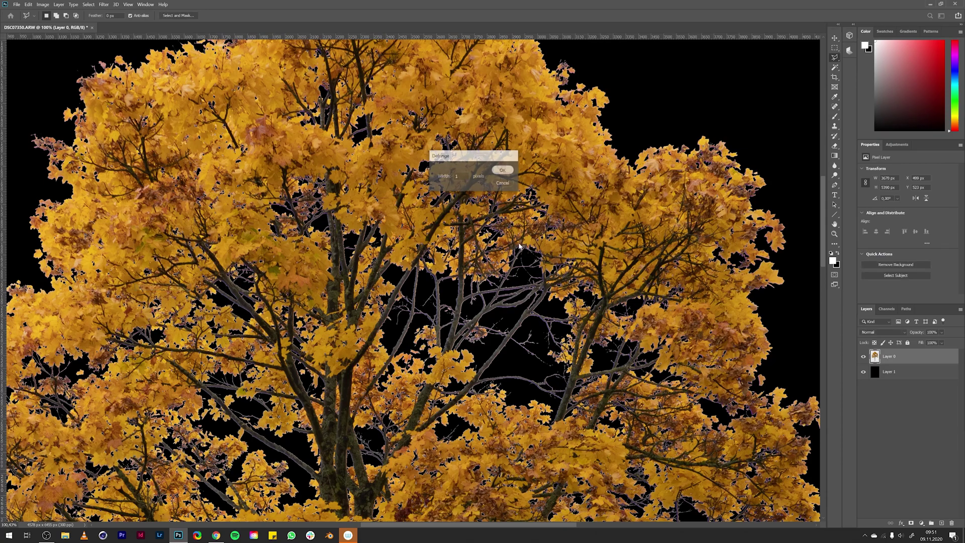
scroll(507, 380, "up", 2)
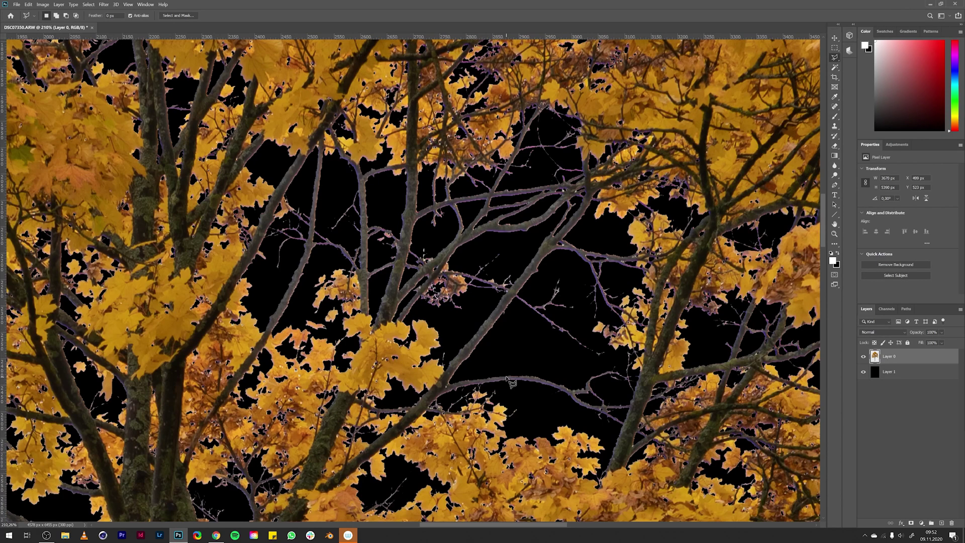
scroll(453, 317, "down", 3)
scroll(517, 363, "up", 2)
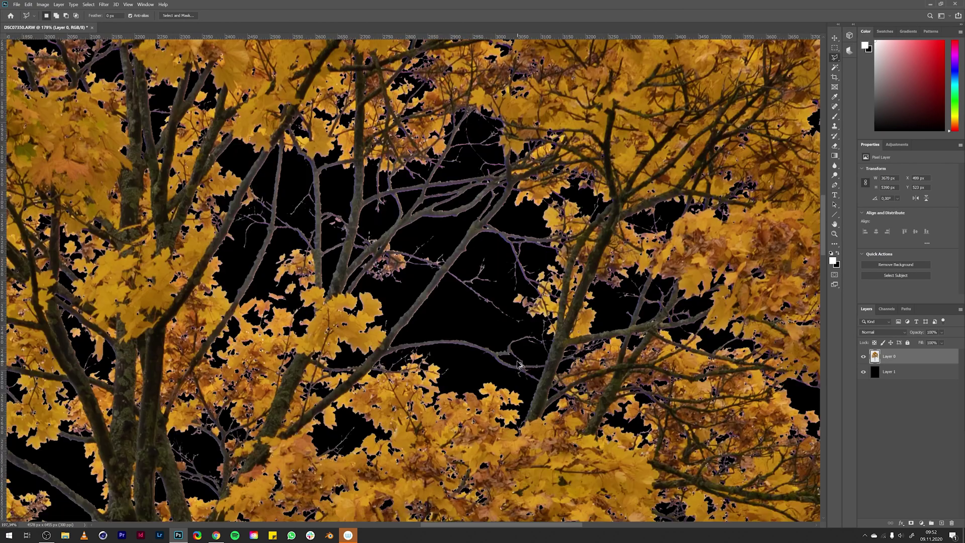
scroll(582, 357, "up", 1)
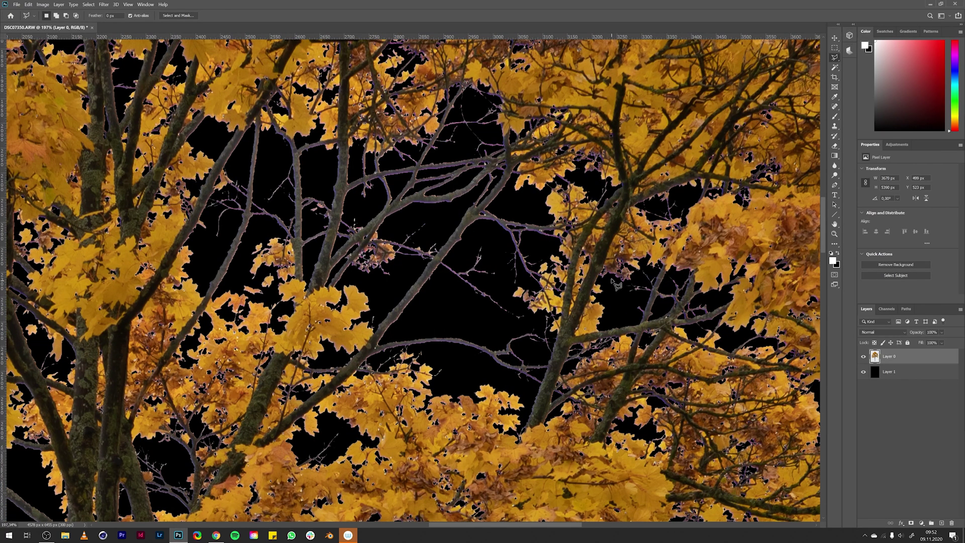
scroll(498, 297, "down", 3)
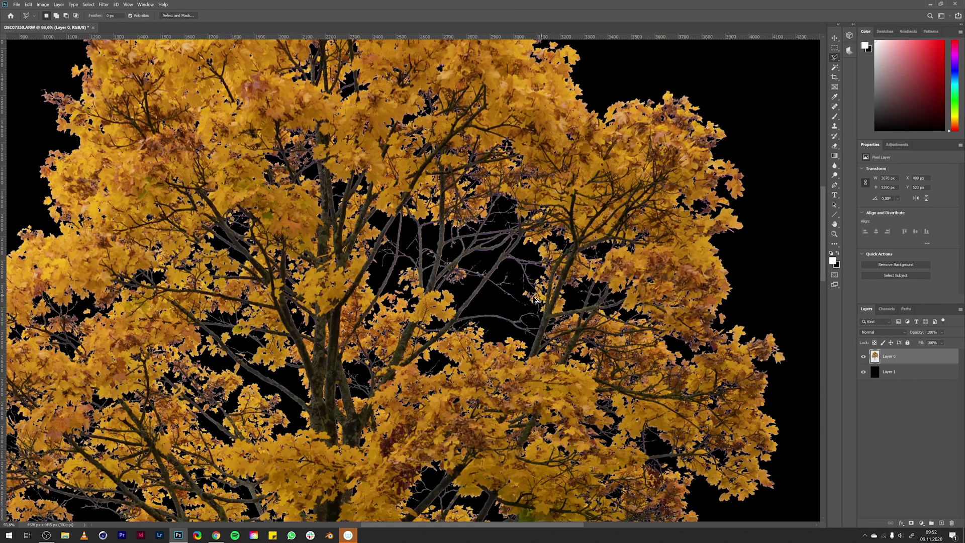
scroll(454, 286, "up", 3)
scroll(562, 281, "up", 2)
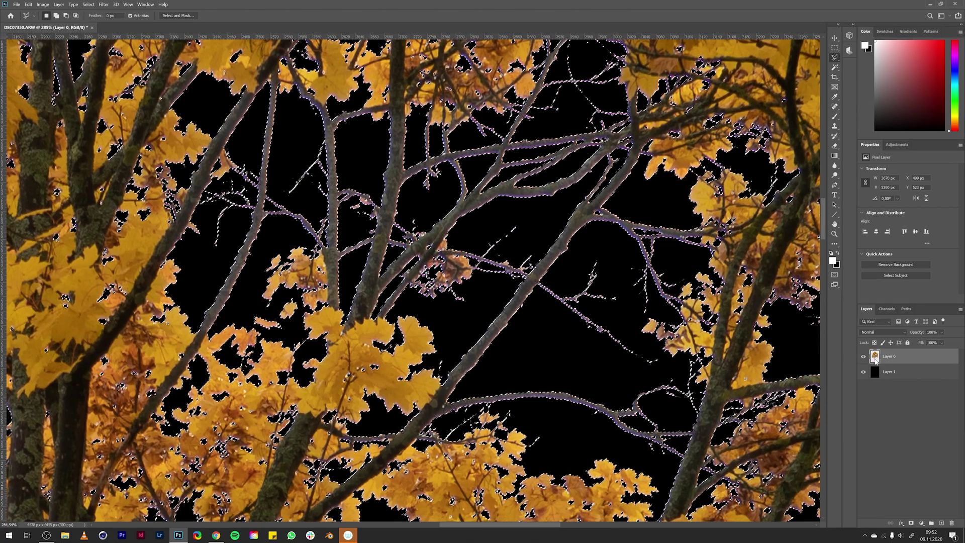
scroll(491, 286, "up", 2)
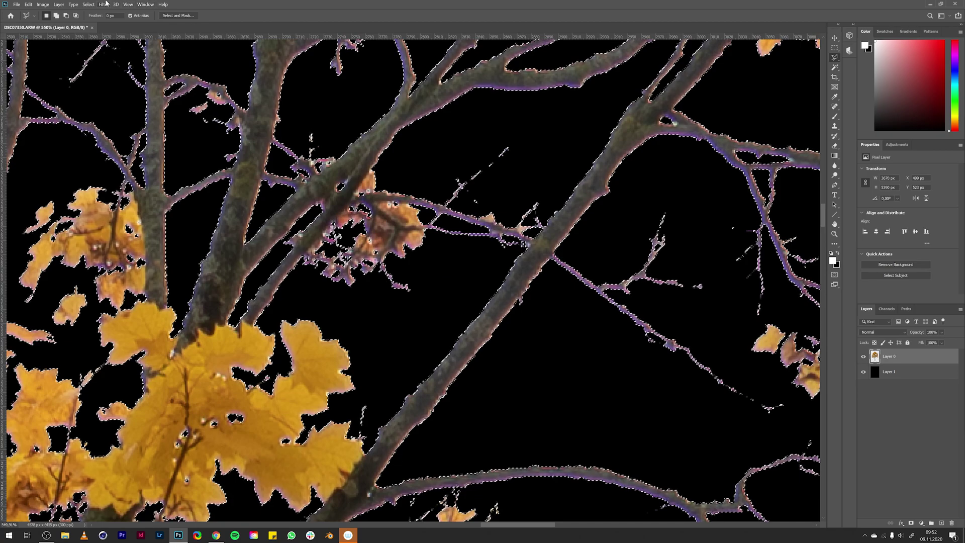
Contract the tree selection by 2 pixels with Select > Modify > Contract.
left_click(89, 4)
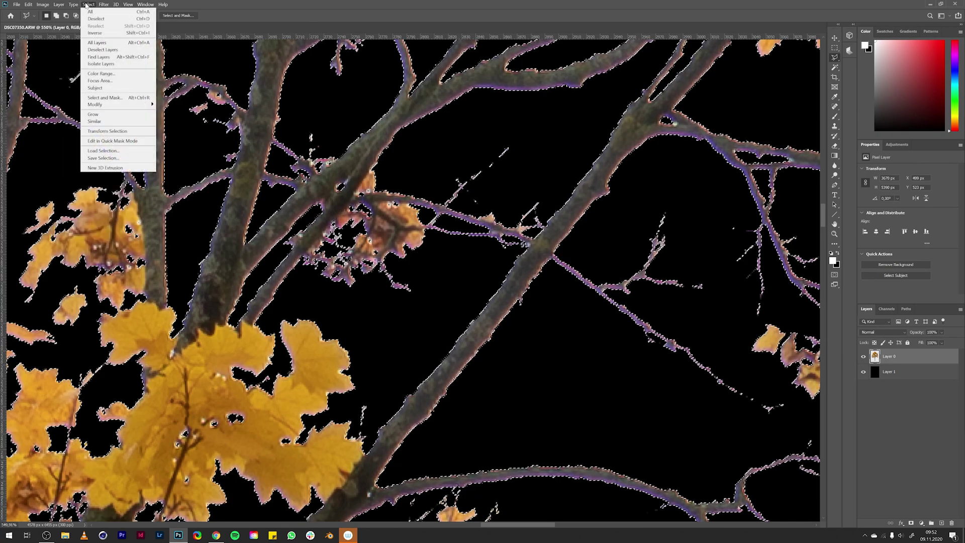
mouse_move(117, 104)
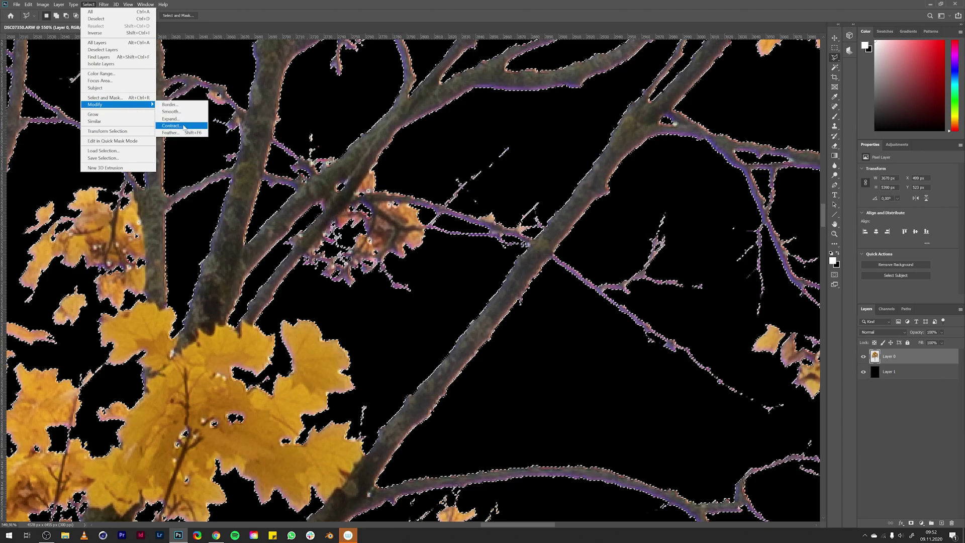
left_click(184, 129)
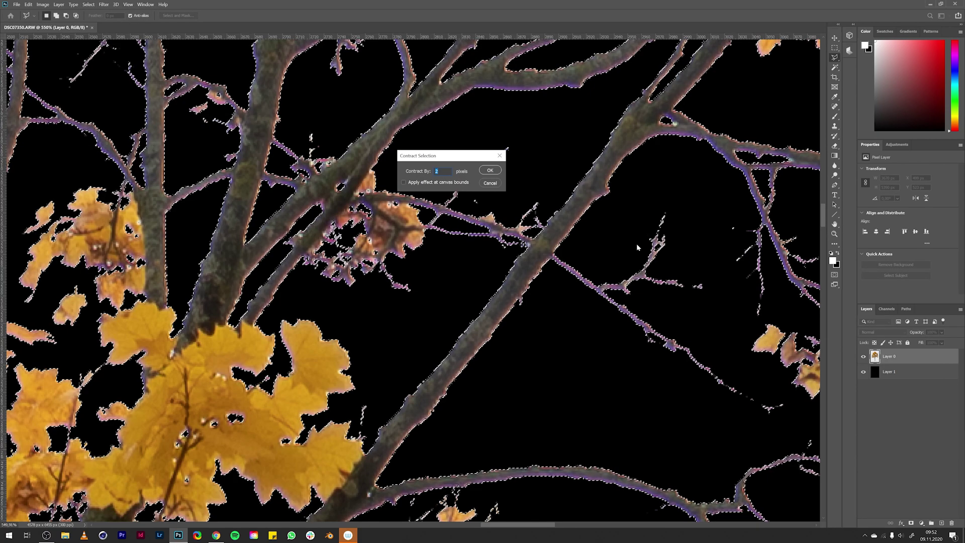
key("Return")
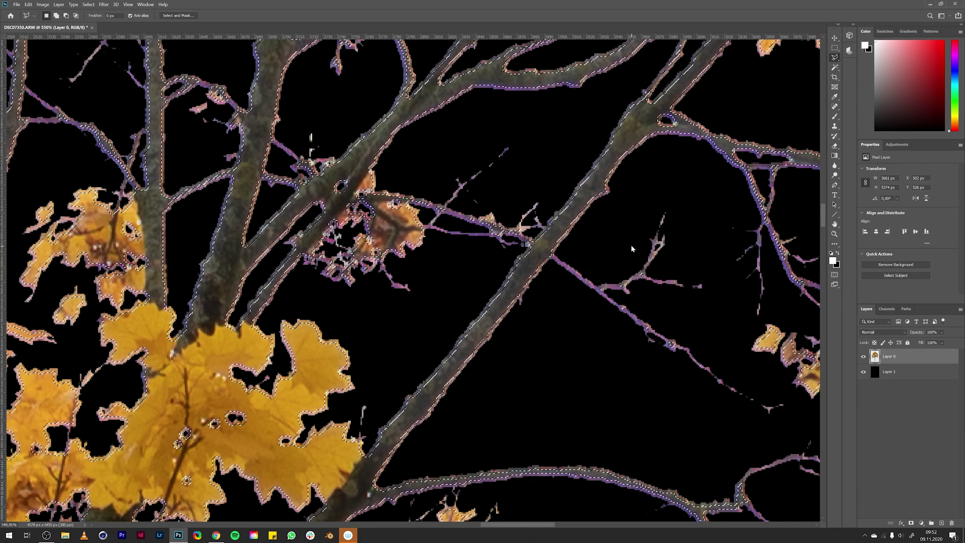
Invert the selection onto the edge fringe and feather it by 2 pixels.
right_click(631, 246)
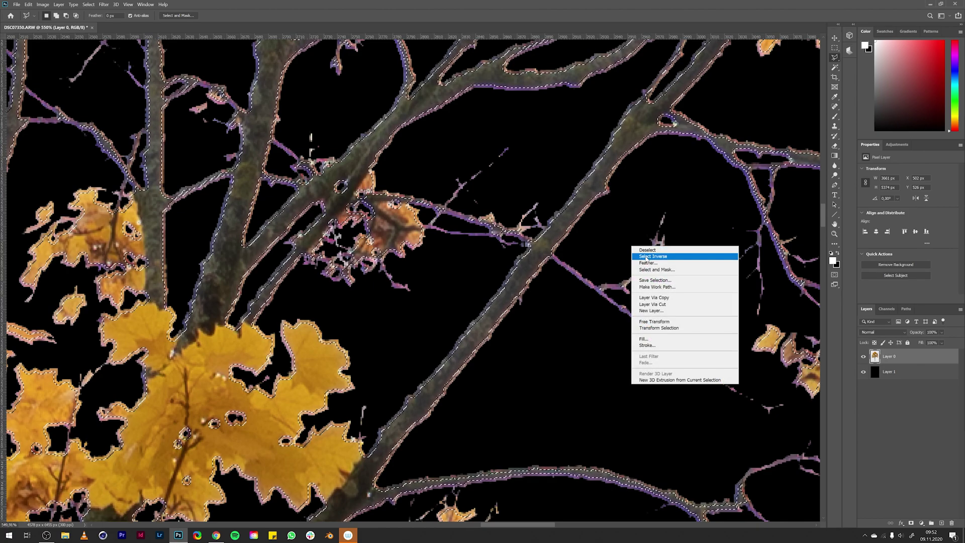
left_click(647, 257)
right_click(623, 251)
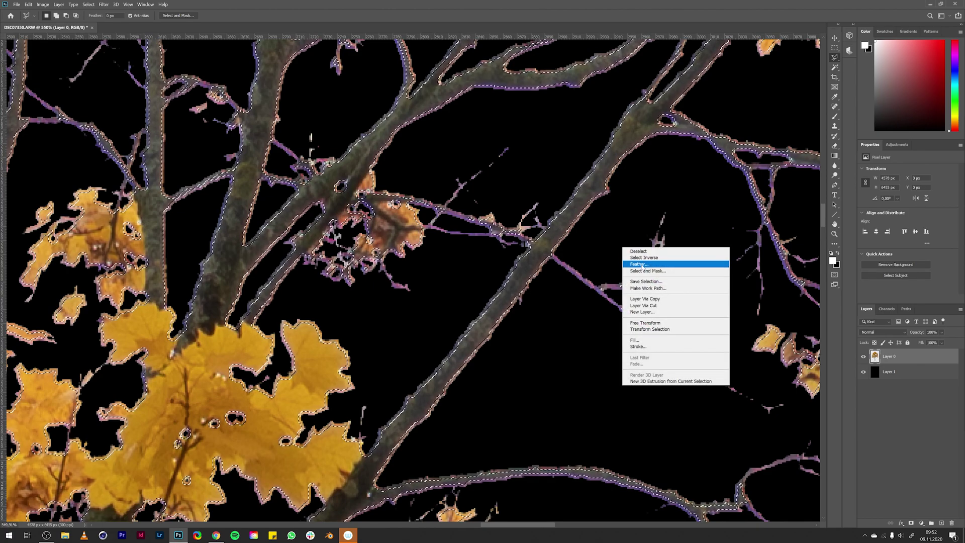
left_click(642, 268)
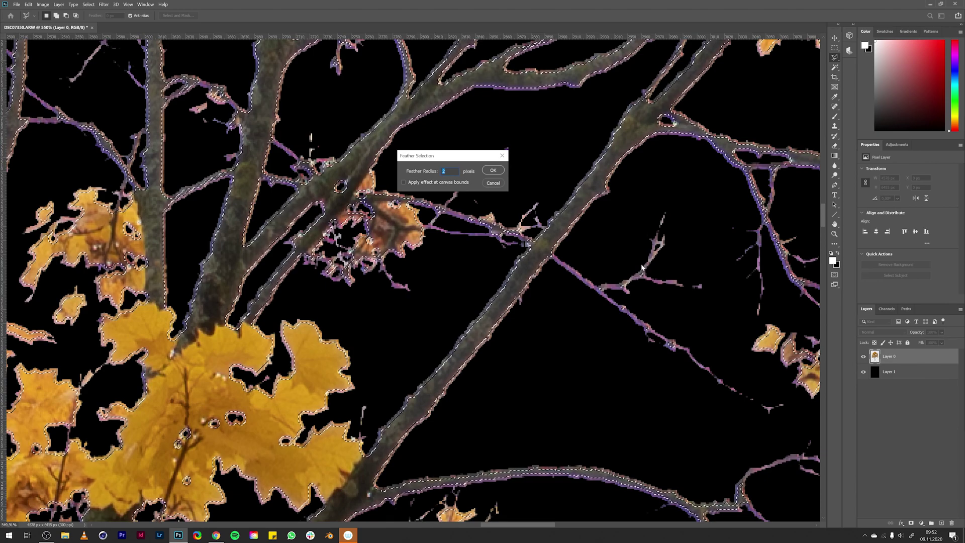
key("Return")
scroll(642, 265, "down", 2)
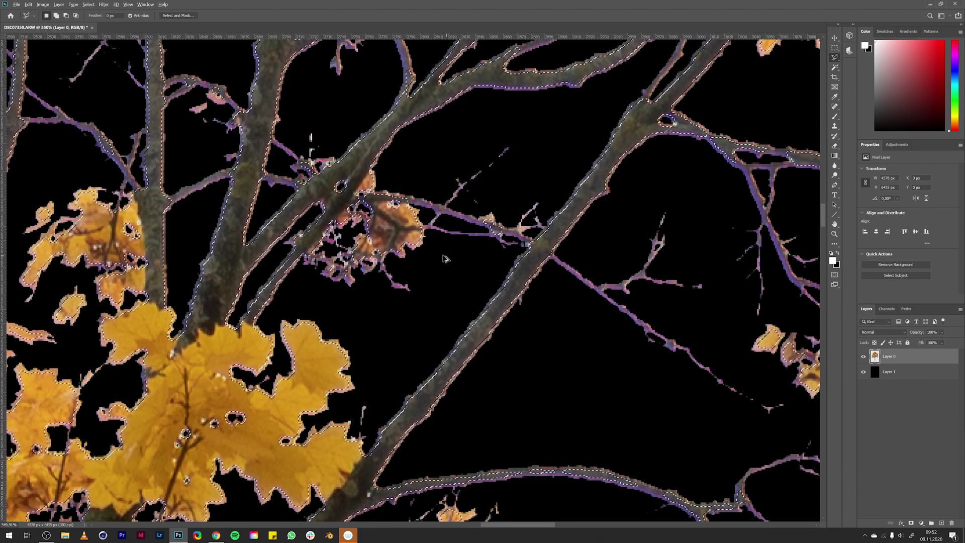
scroll(528, 261, "down", 4)
scroll(448, 257, "down", 1)
scroll(468, 279, "down", 2)
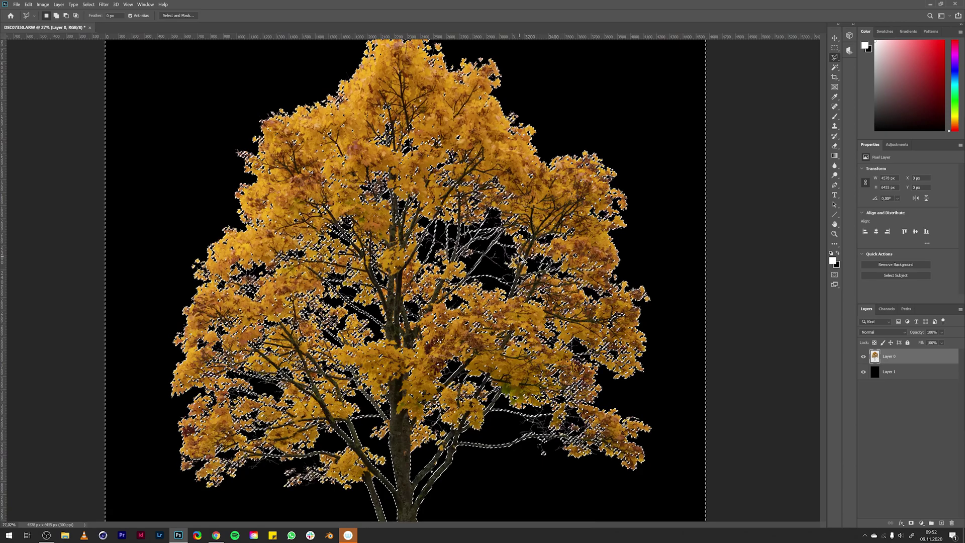
scroll(491, 302, "down", 2)
scroll(510, 325, "up", 2)
scroll(511, 326, "up", 1)
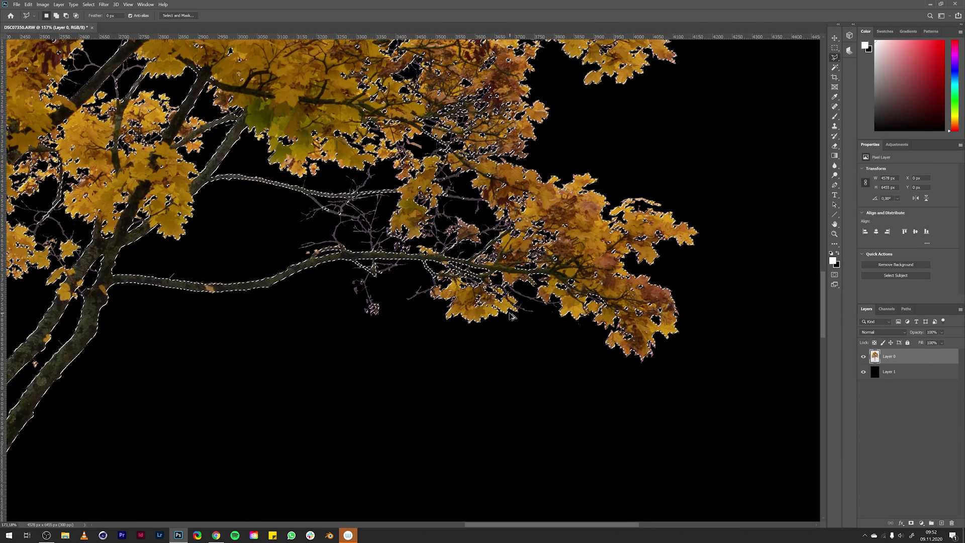
scroll(511, 326, "up", 1)
scroll(529, 247, "up", 2)
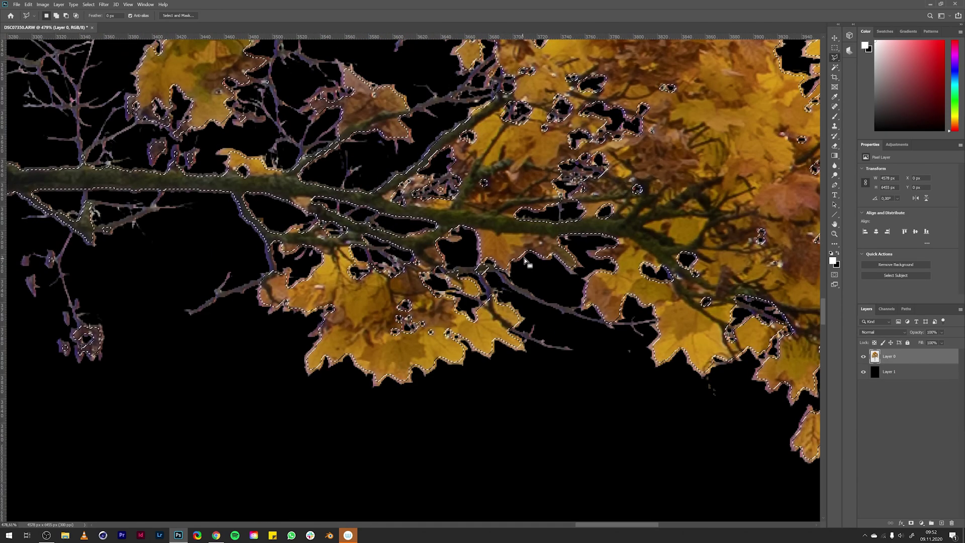
scroll(573, 264, "down", 2)
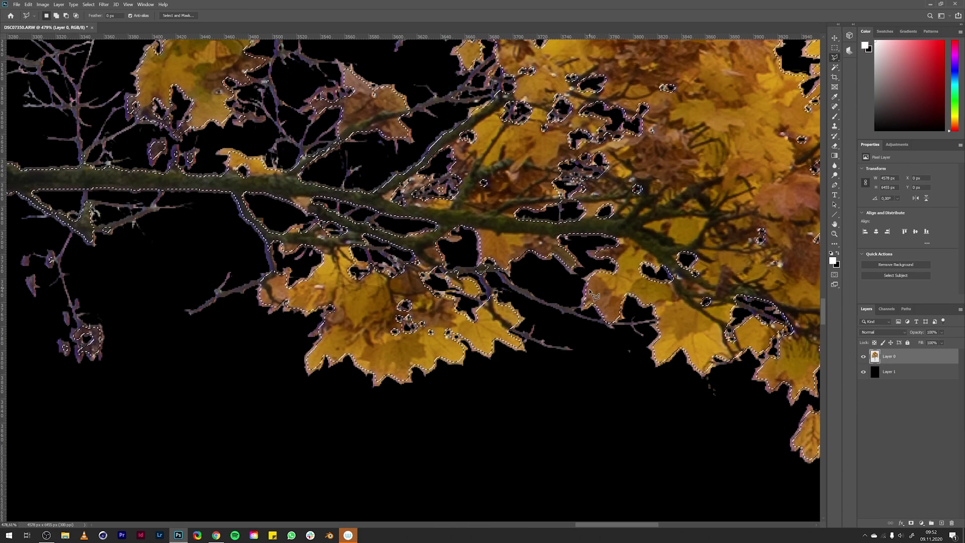
scroll(604, 378, "down", 1)
scroll(604, 377, "down", 2)
scroll(510, 327, "up", 2)
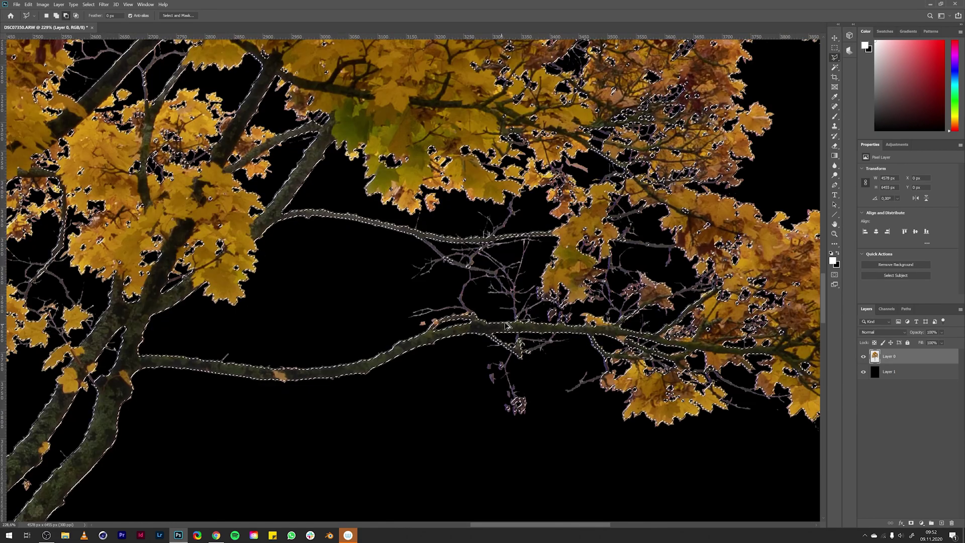
scroll(510, 328, "up", 2)
scroll(510, 328, "up", 2)
Add a Channel Mixer adjustment layer with Blue output and the Blue slider at +80.
left_click(922, 527)
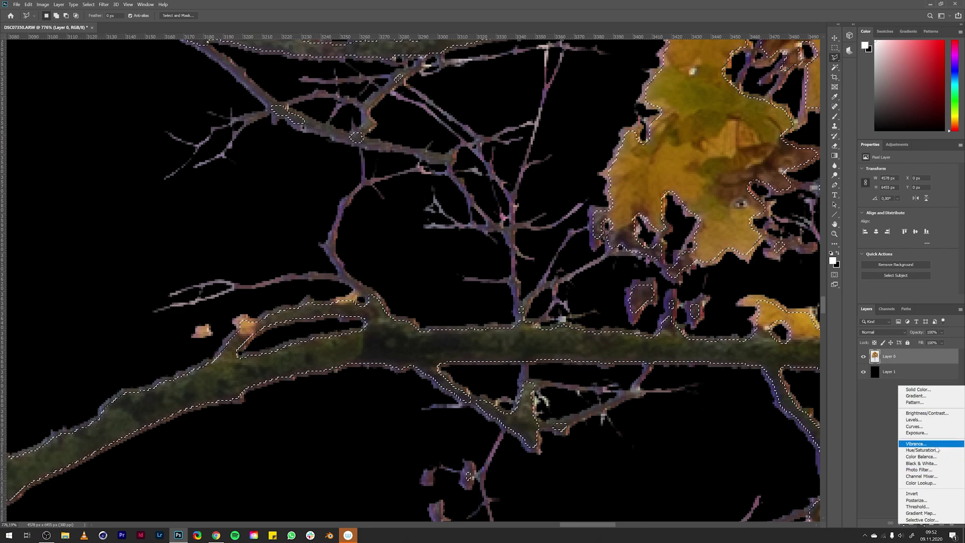
left_click(923, 476)
left_click(907, 181)
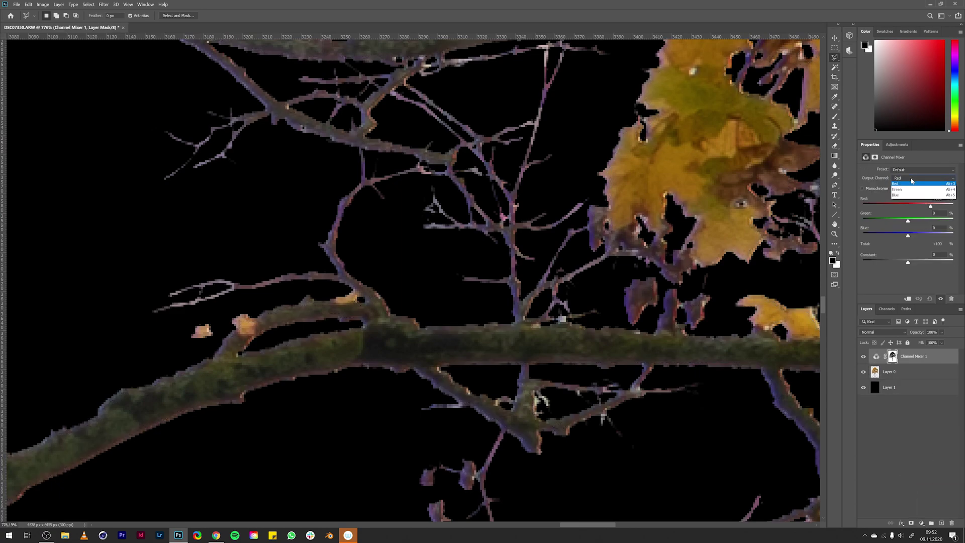
left_click(909, 179)
left_click(910, 179)
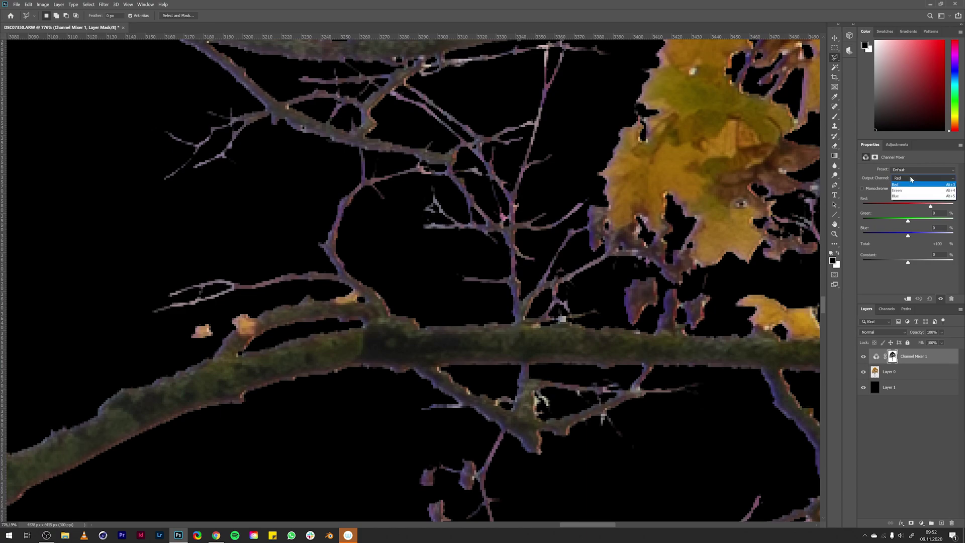
left_click(911, 196)
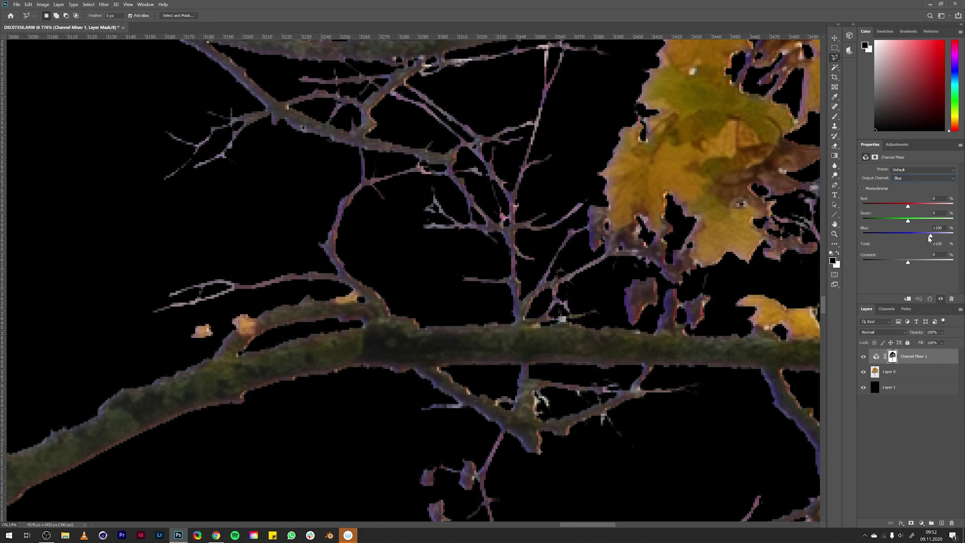
left_click(927, 236)
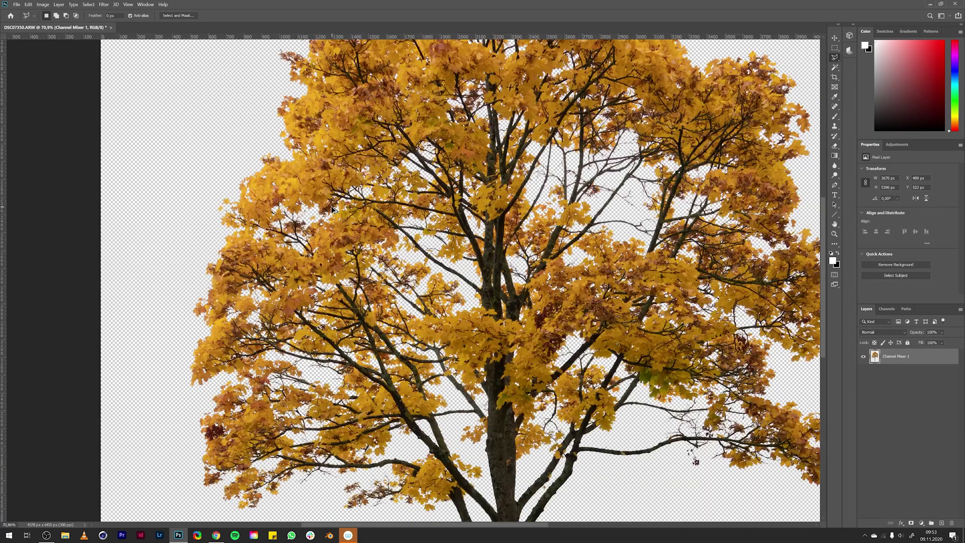
scroll(537, 211, "down", 5)
scroll(321, 191, "up", 5)
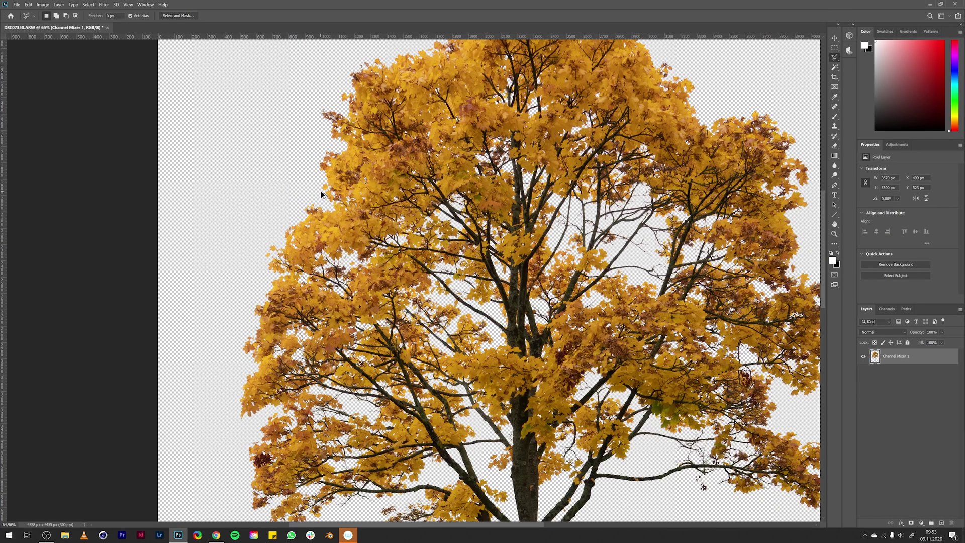
scroll(731, 321, "down", 3)
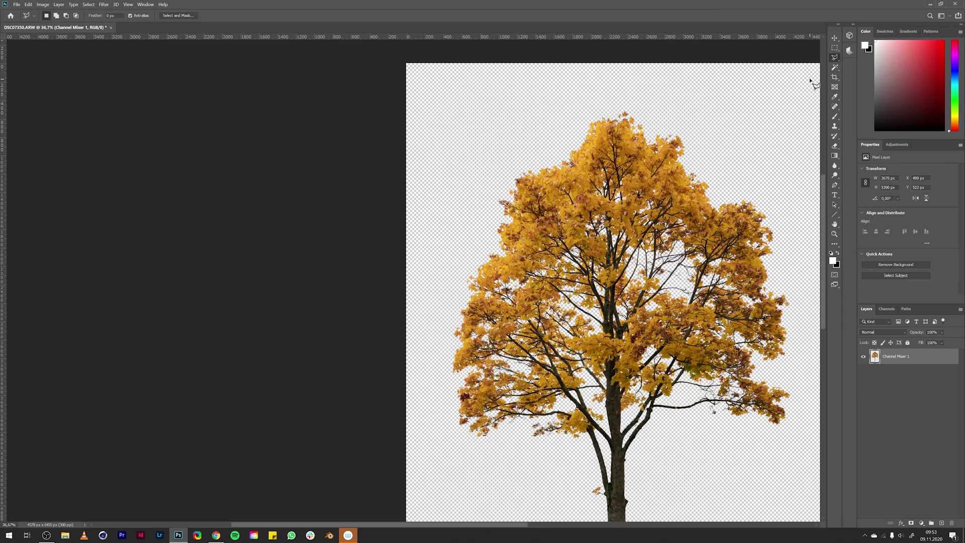
scroll(583, 125, "down", 3)
scroll(453, 255, "up", 1)
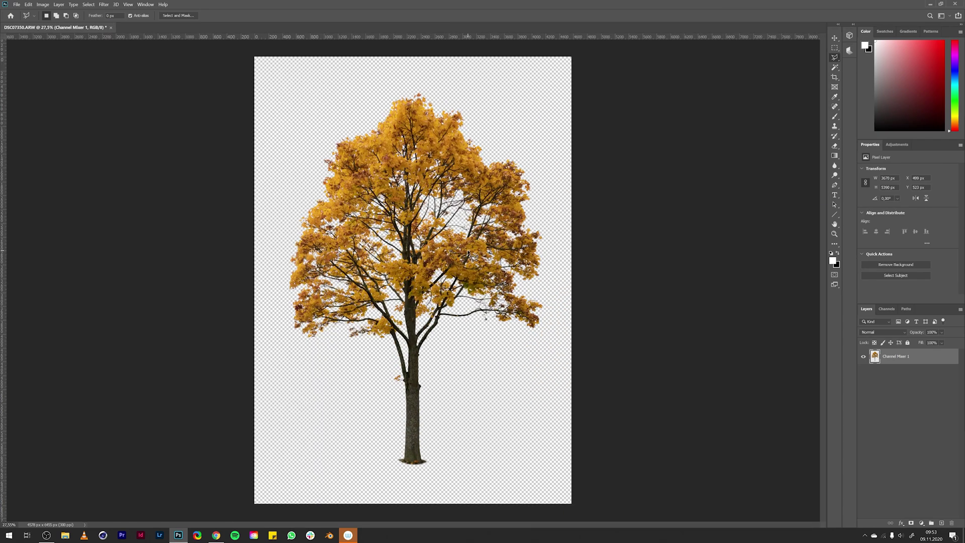